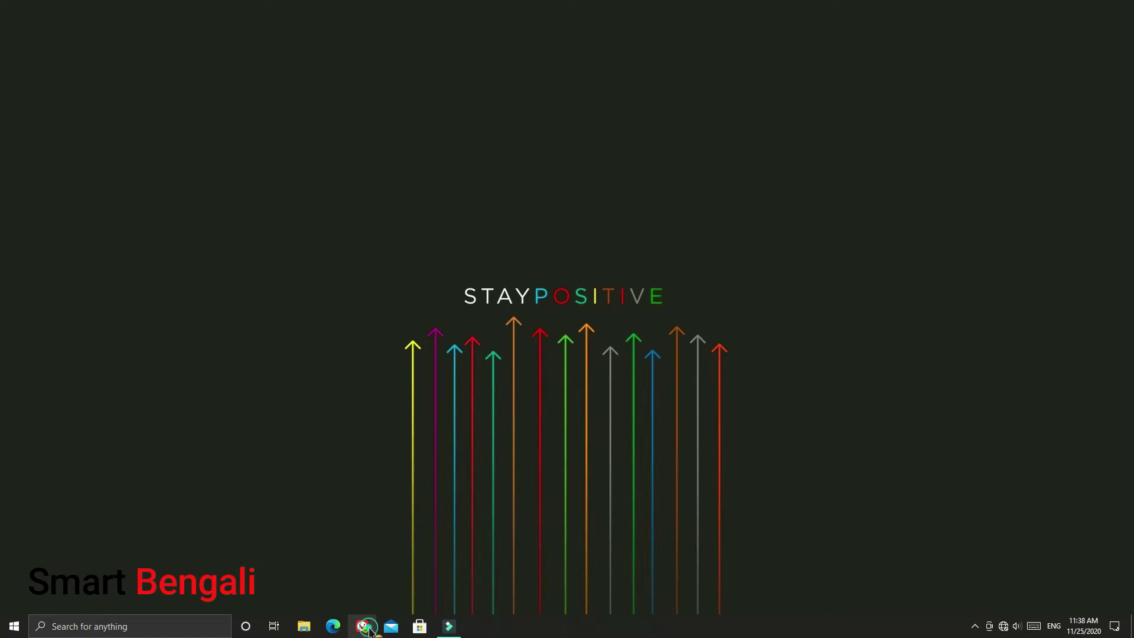
# Launch Vivaldi, replace the old router tab, and load 192.168.0.1 in a new tab.
pyautogui.click(353, 619)
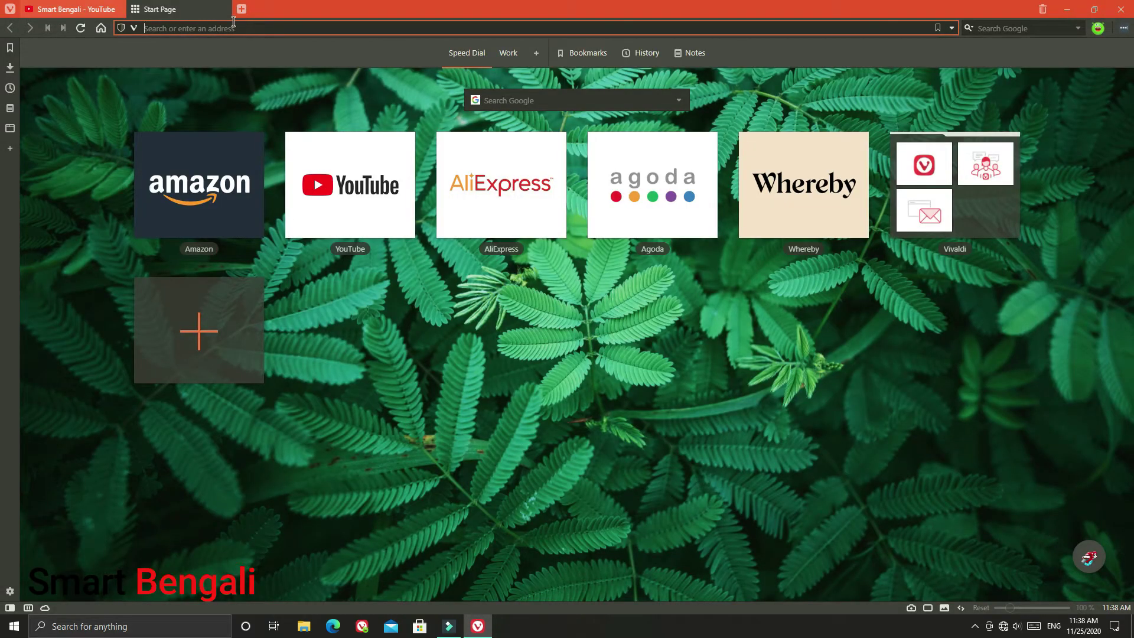
pyautogui.write('tplinkwifi.net')
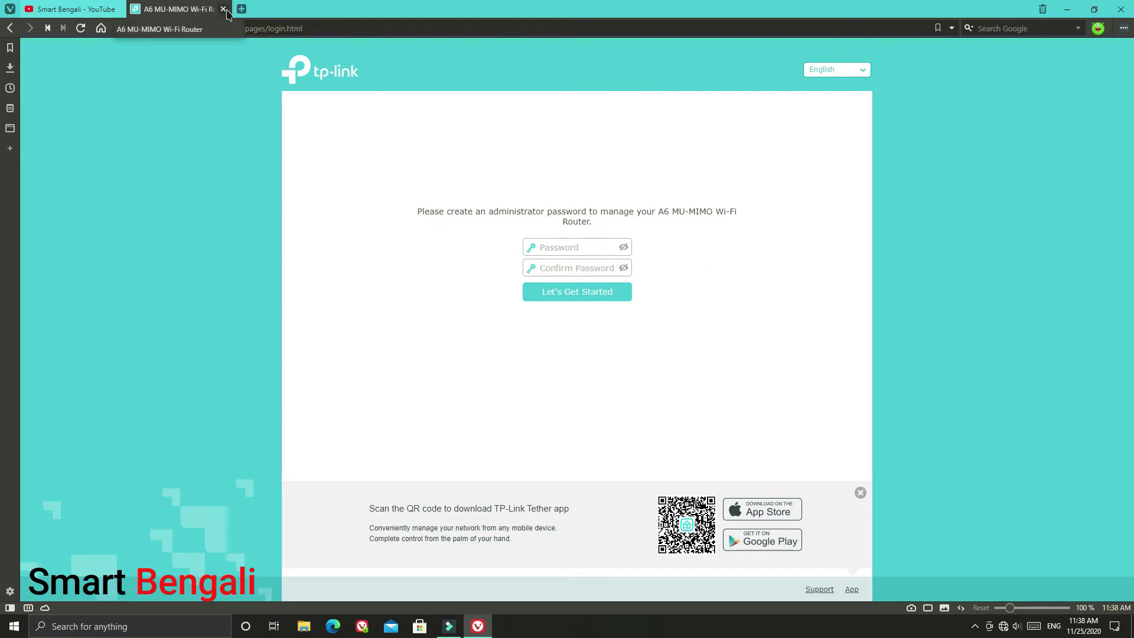
pyautogui.click(223, 9)
pyautogui.click(136, 9)
pyautogui.write('192.1')
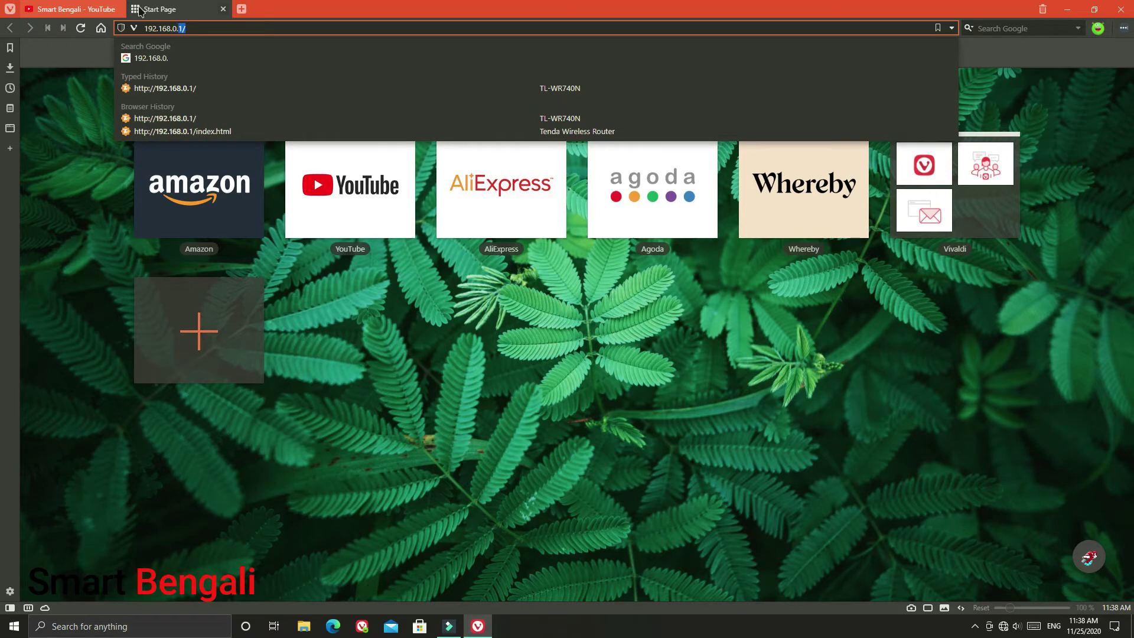
pyautogui.write('68.0.1')
pyautogui.press('Return')
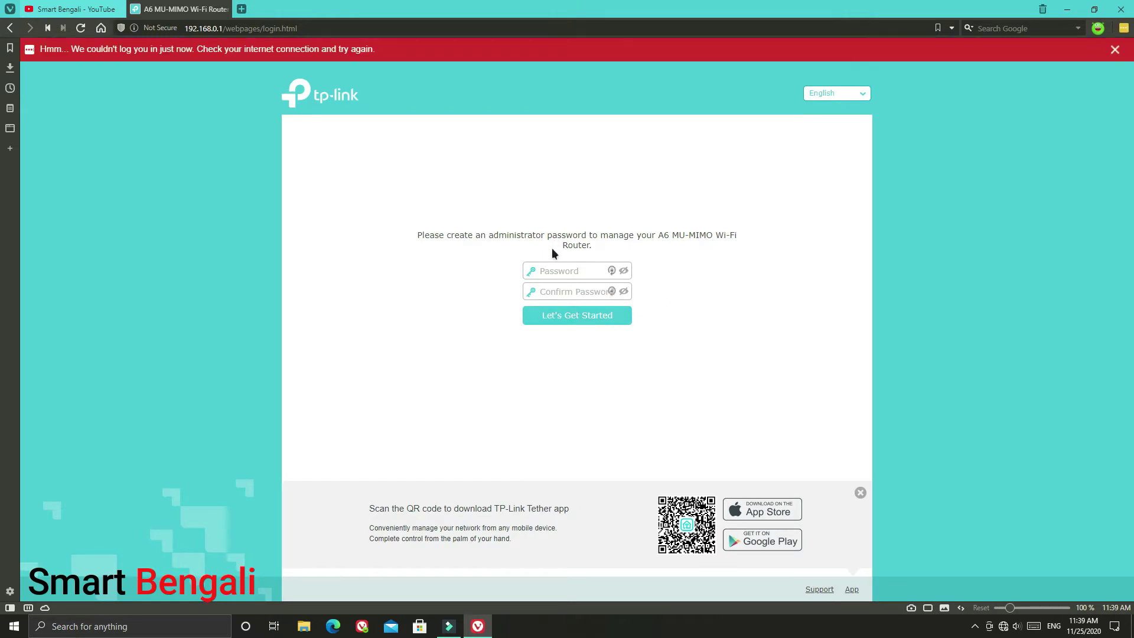
# Set a longer administrator password in both password fields and submit it to start Quick Setup.
pyautogui.click(1114, 50)
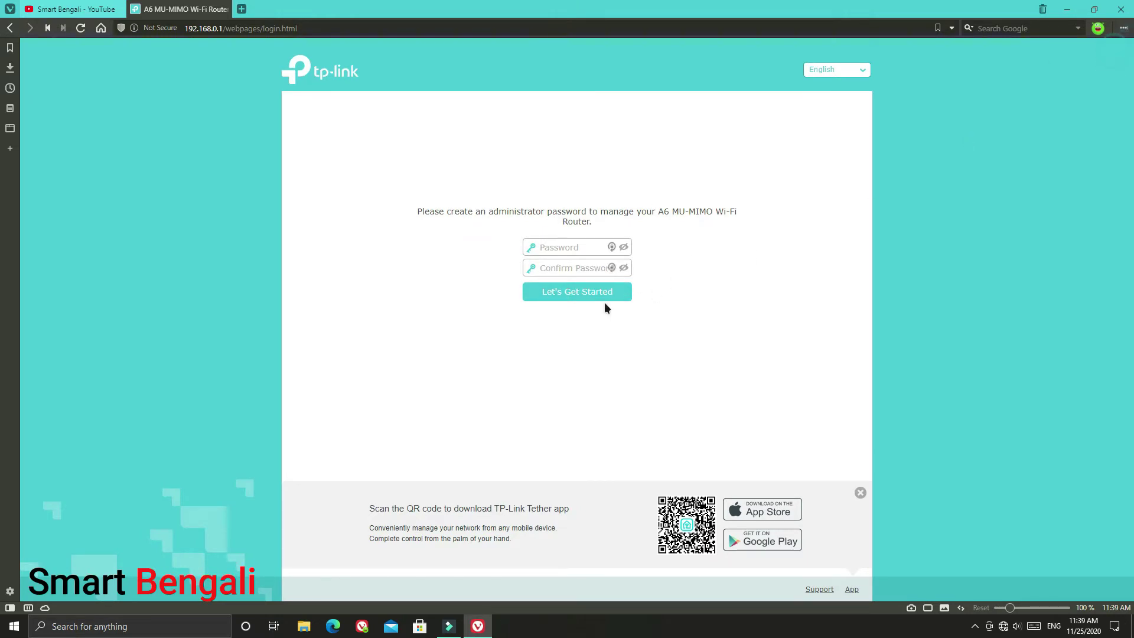
pyautogui.click(567, 252)
pyautogui.write('•••••')
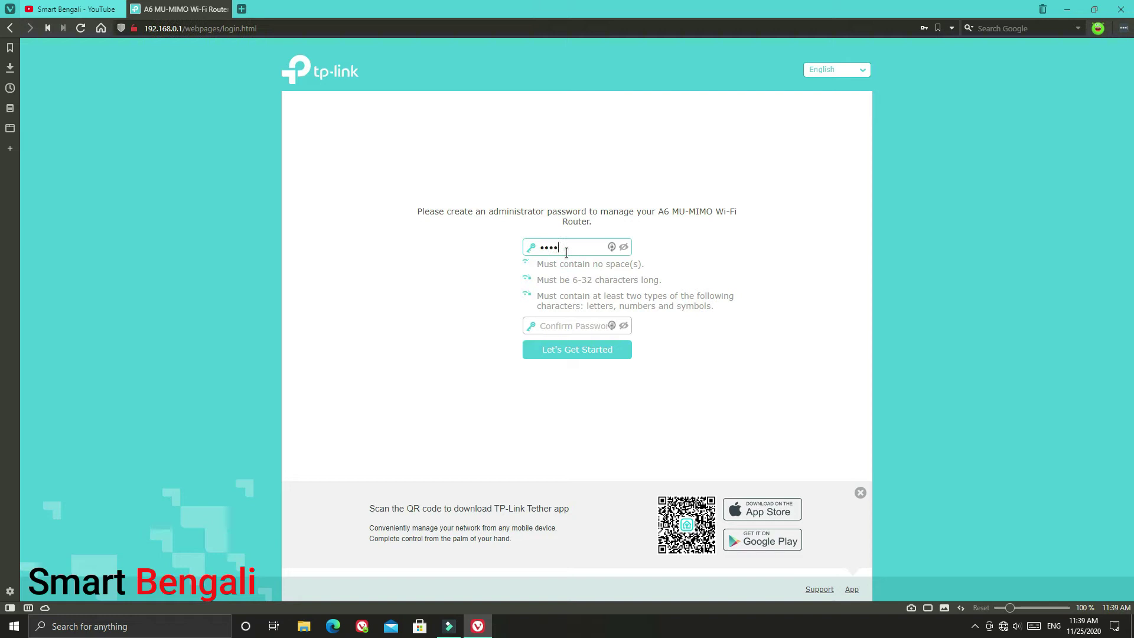
pyautogui.press('Tab')
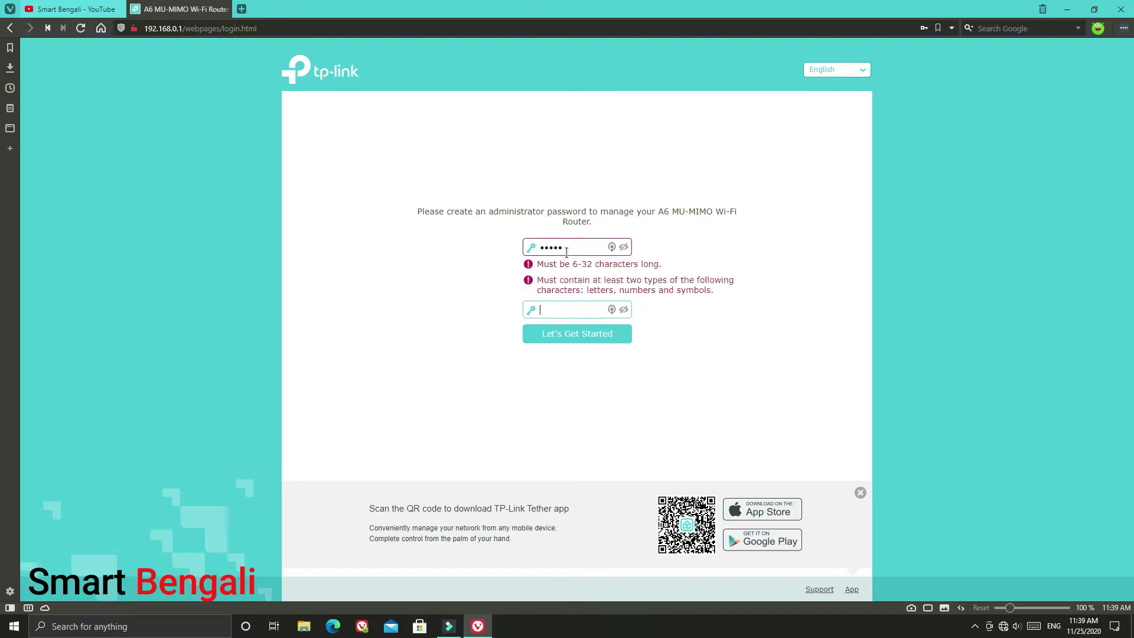
pyautogui.write('•••••')
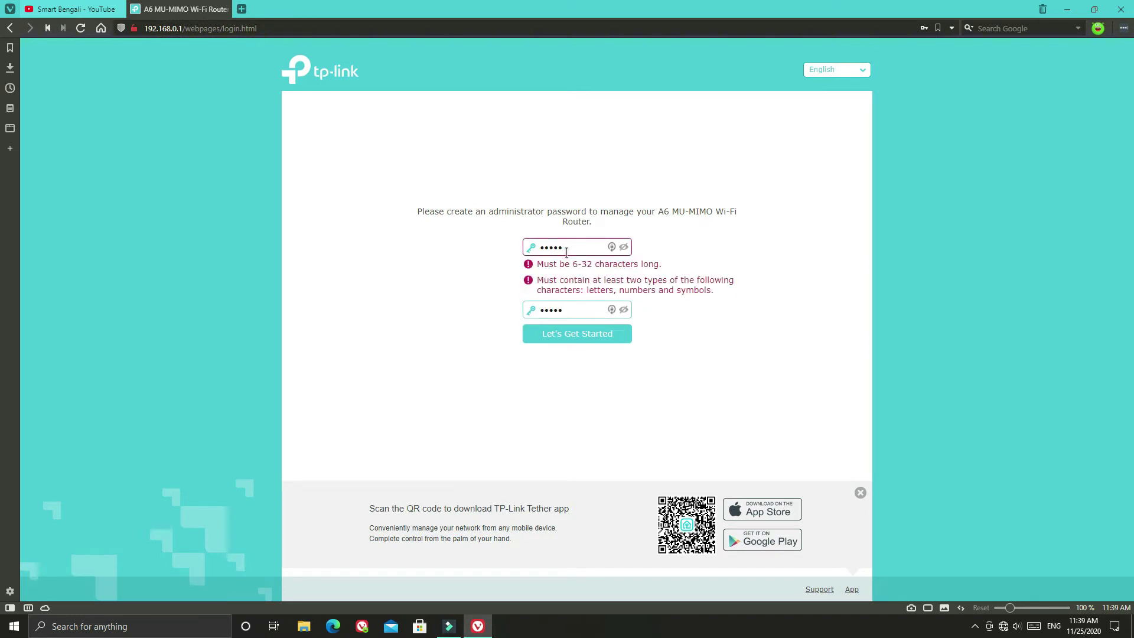
pyautogui.click(587, 249)
pyautogui.write('•••')
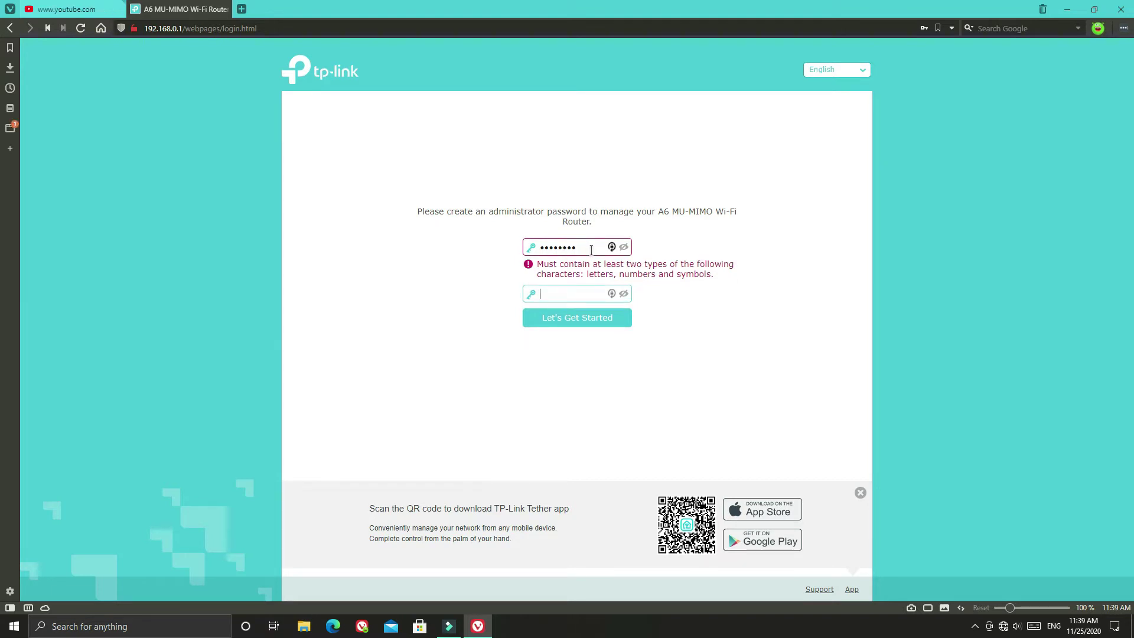
pyautogui.doubleClick(567, 249)
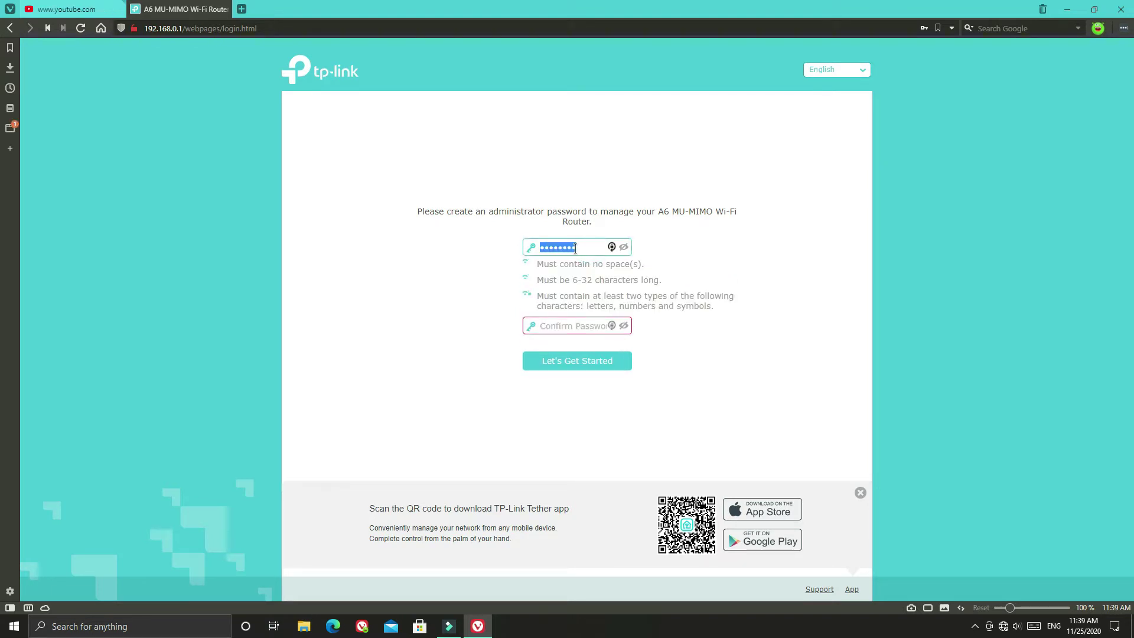
pyautogui.write('••••••••')
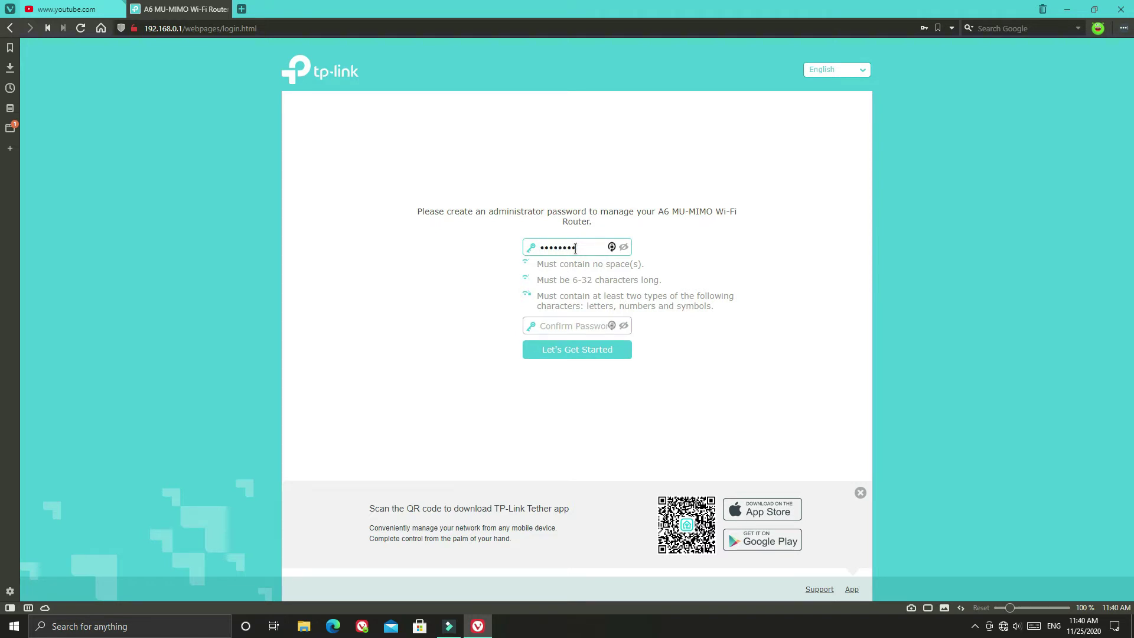
pyautogui.write('••')
pyautogui.press('Tab')
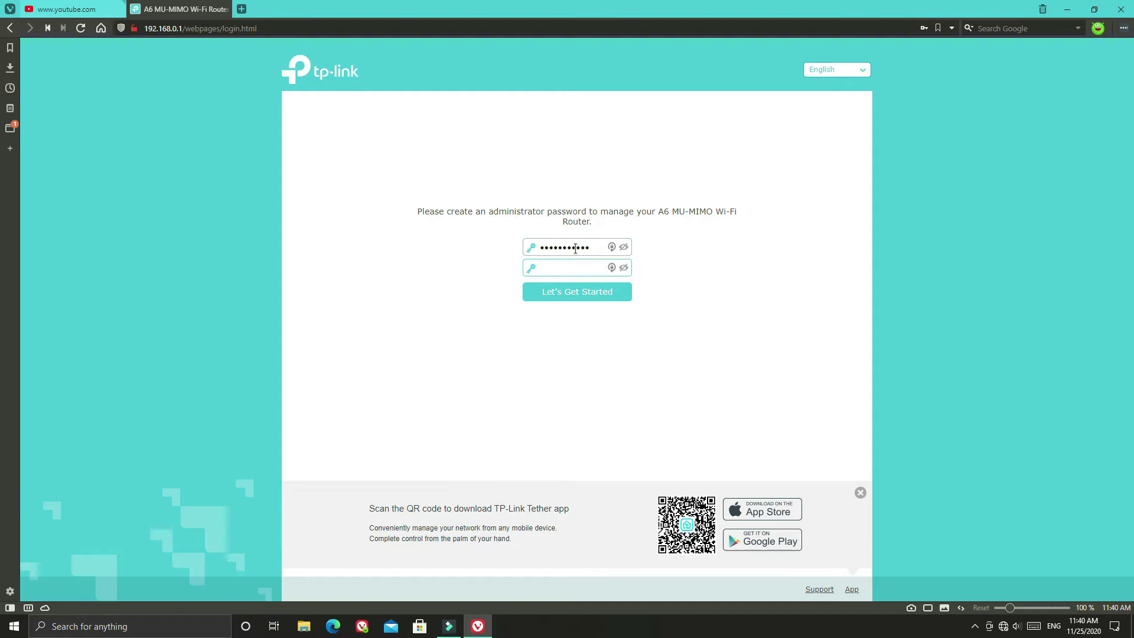
pyautogui.write('•••••••••••')
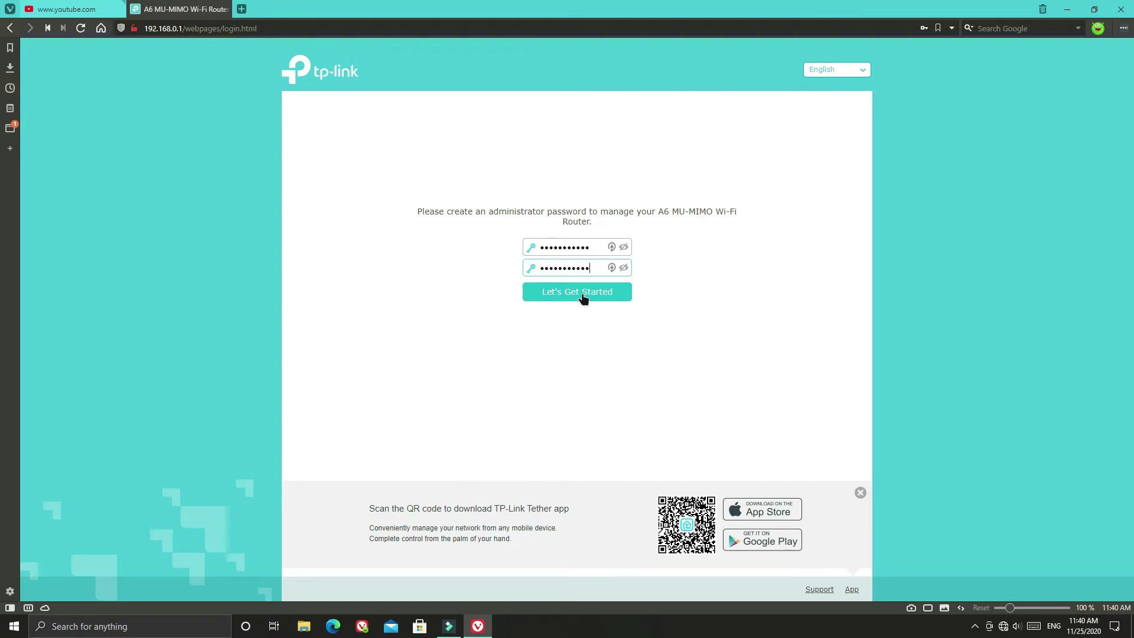
pyautogui.click(582, 298)
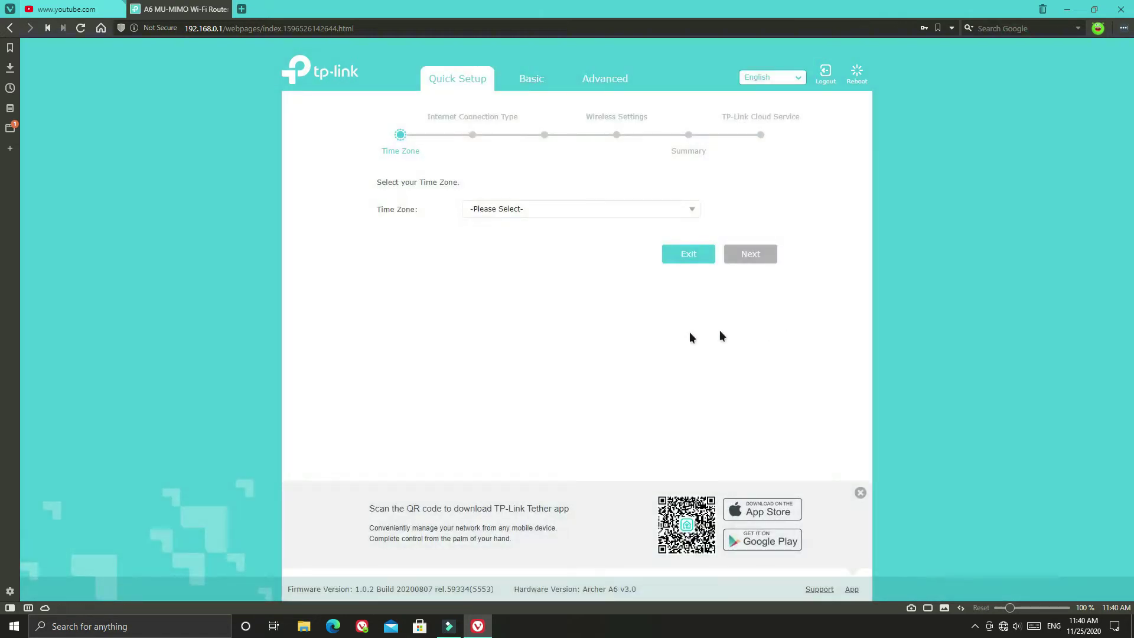
# Choose the (UTC+05:30) Chennai, Kolkata, Mumbai, New Delhi time zone and continue.
pyautogui.click(530, 207)
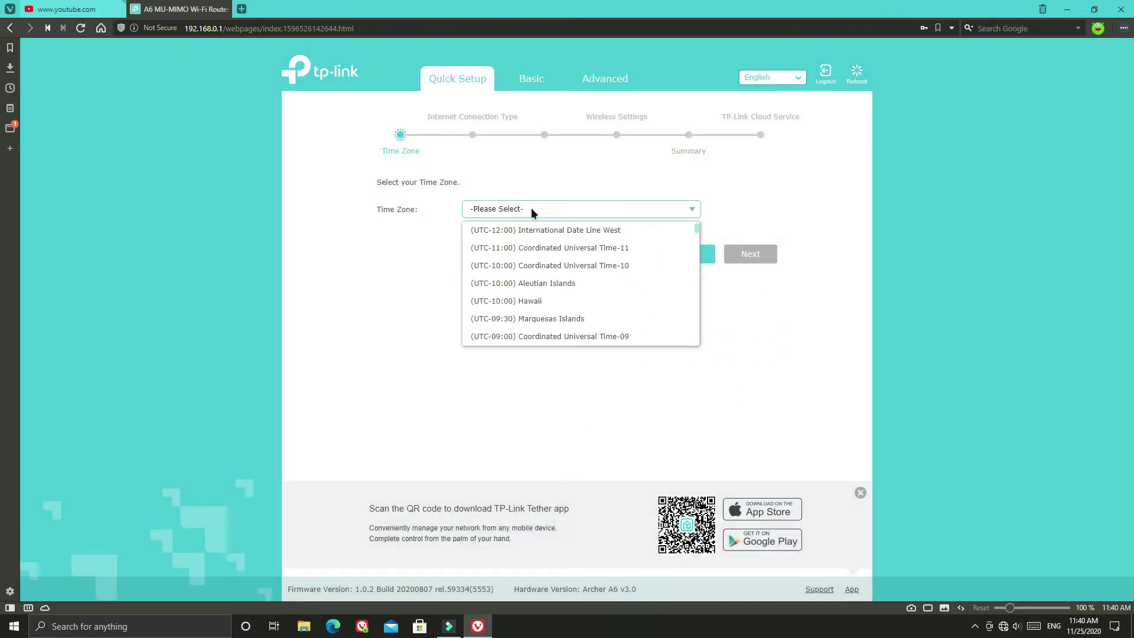
pyautogui.scroll(-2, 537, 319)
pyautogui.scroll(-5, 536, 319)
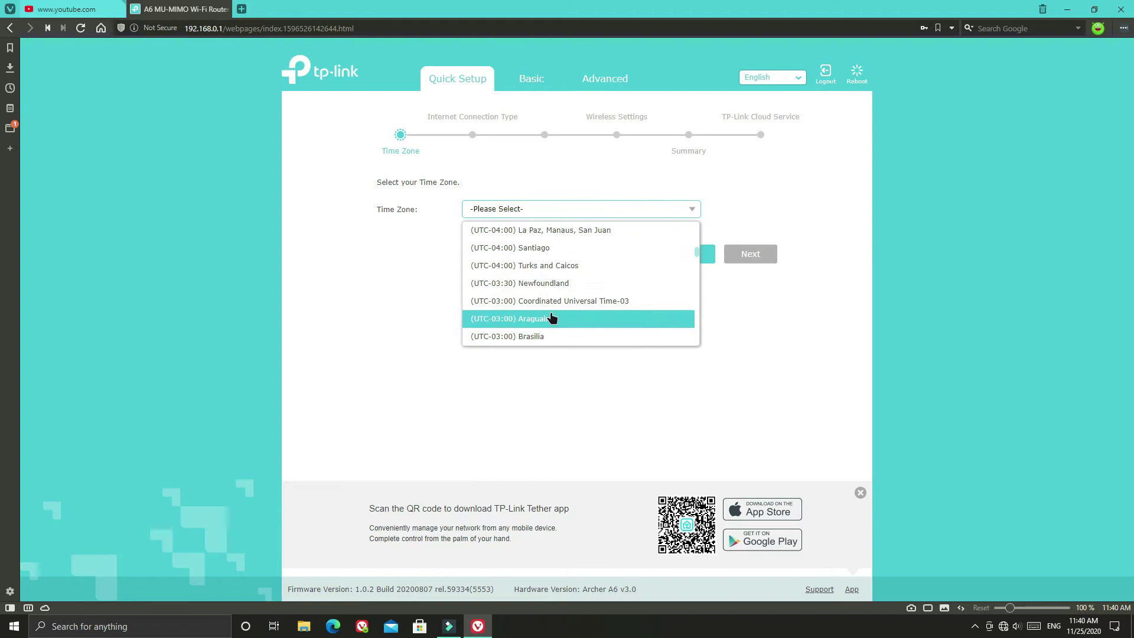
pyautogui.scroll(-8, 558, 311)
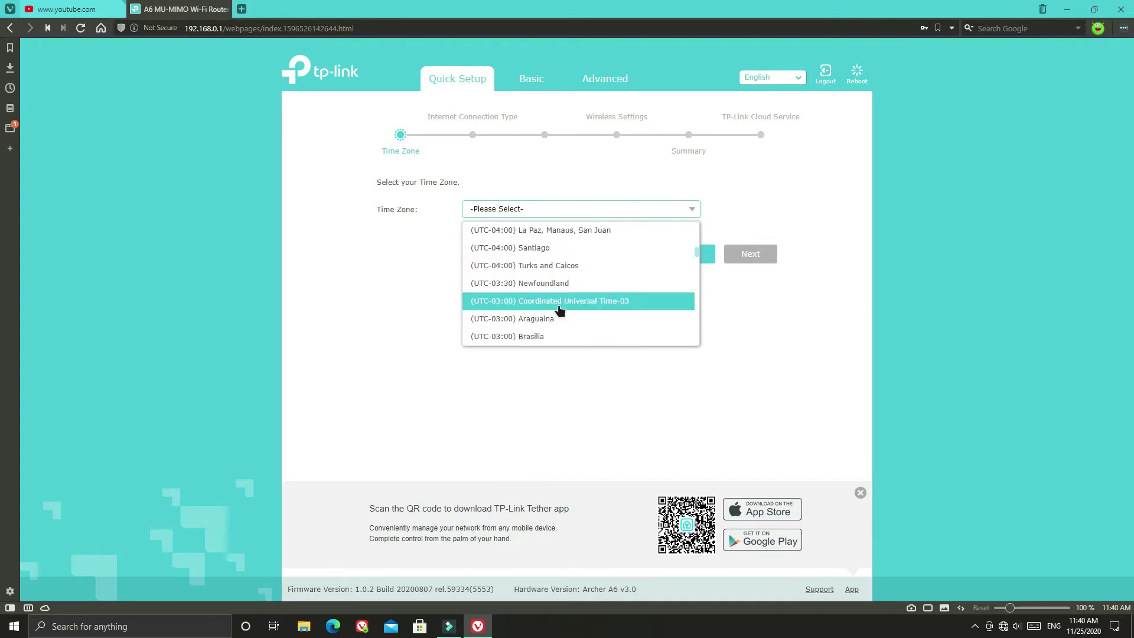
pyautogui.scroll(-10, 552, 320)
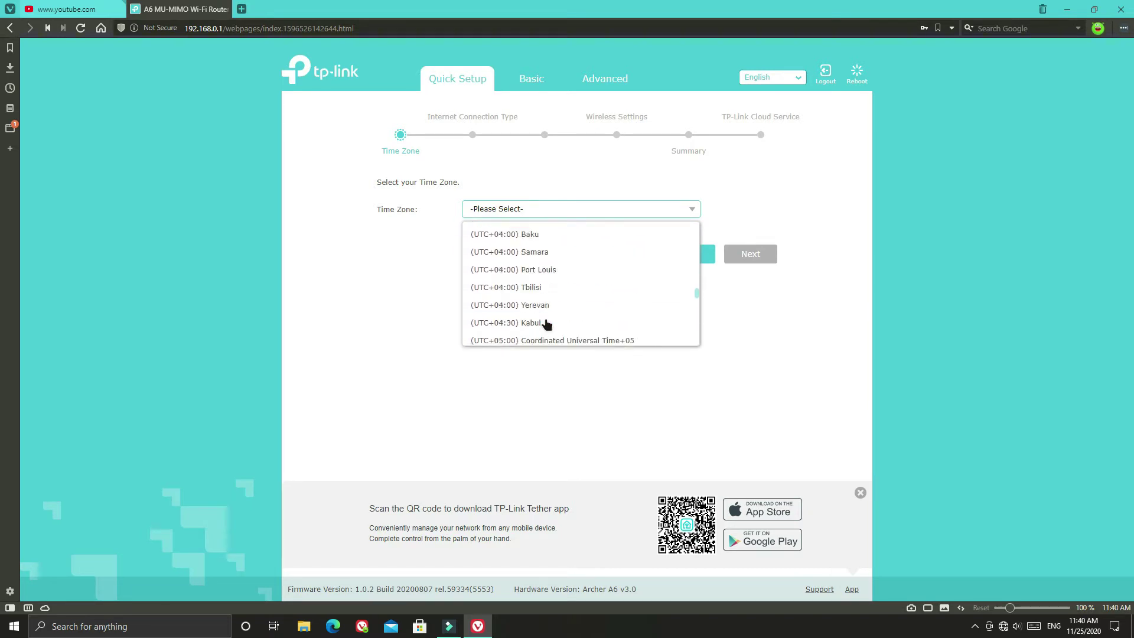
pyautogui.scroll(-1, 545, 323)
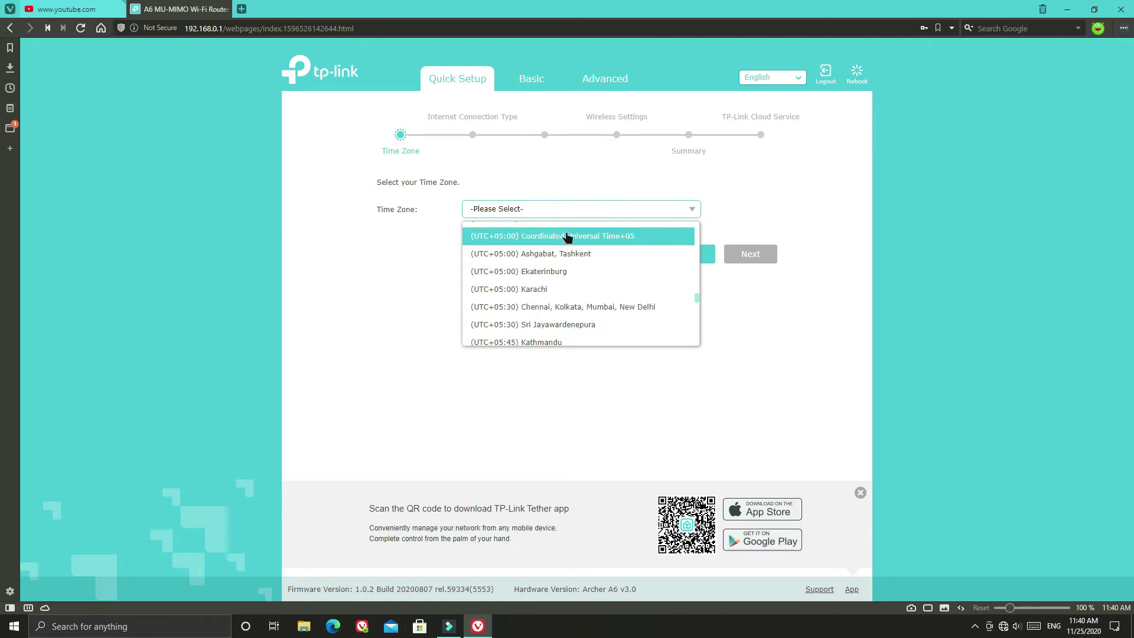
pyautogui.click(554, 311)
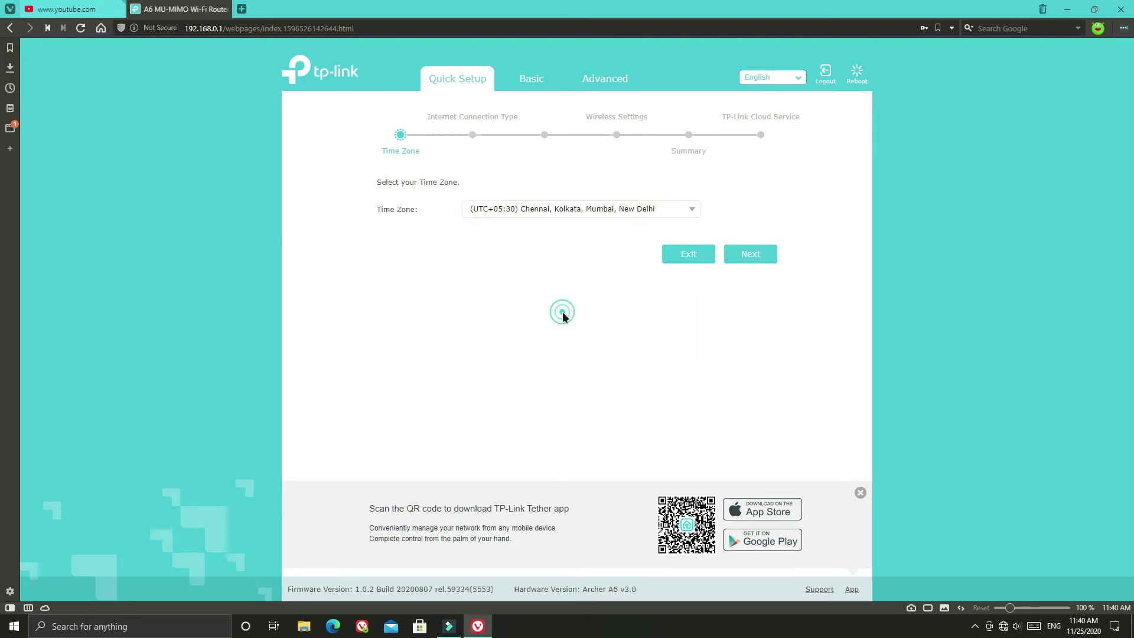
pyautogui.click(753, 258)
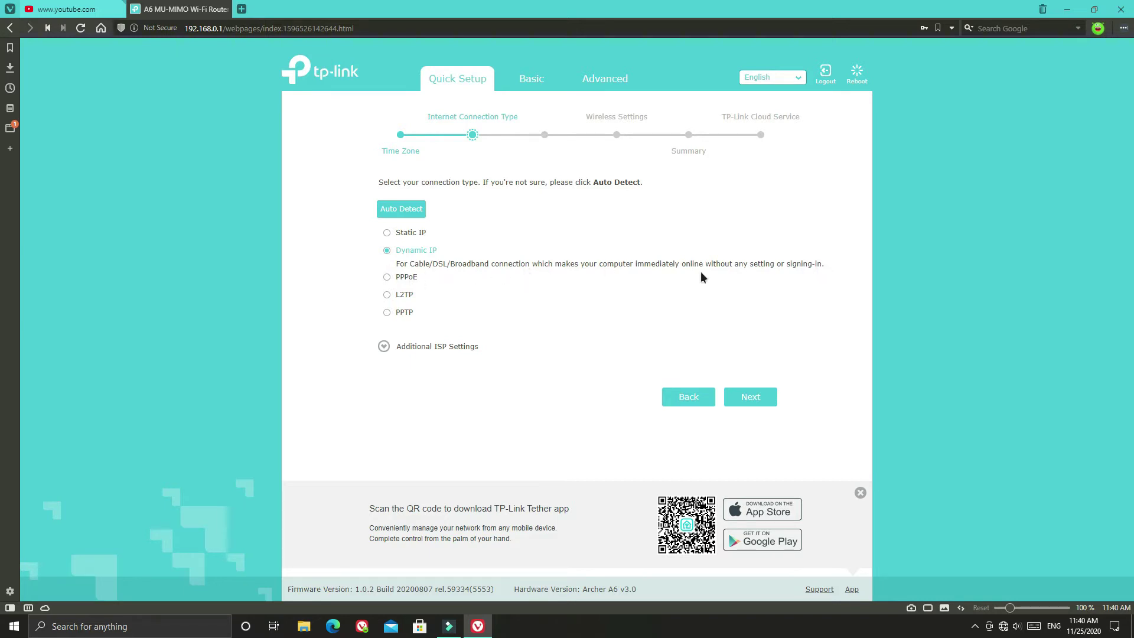
# Expand Additional ISP Settings and leave the ISP Profile set to None.
pyautogui.click(398, 345)
pyautogui.click(515, 413)
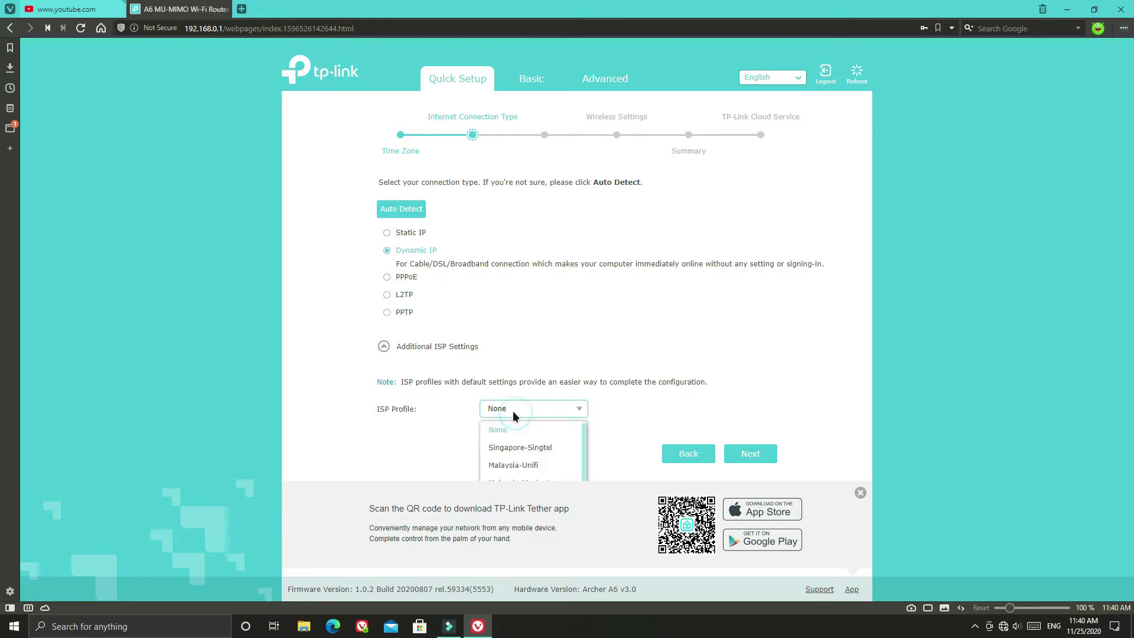
pyautogui.click(512, 408)
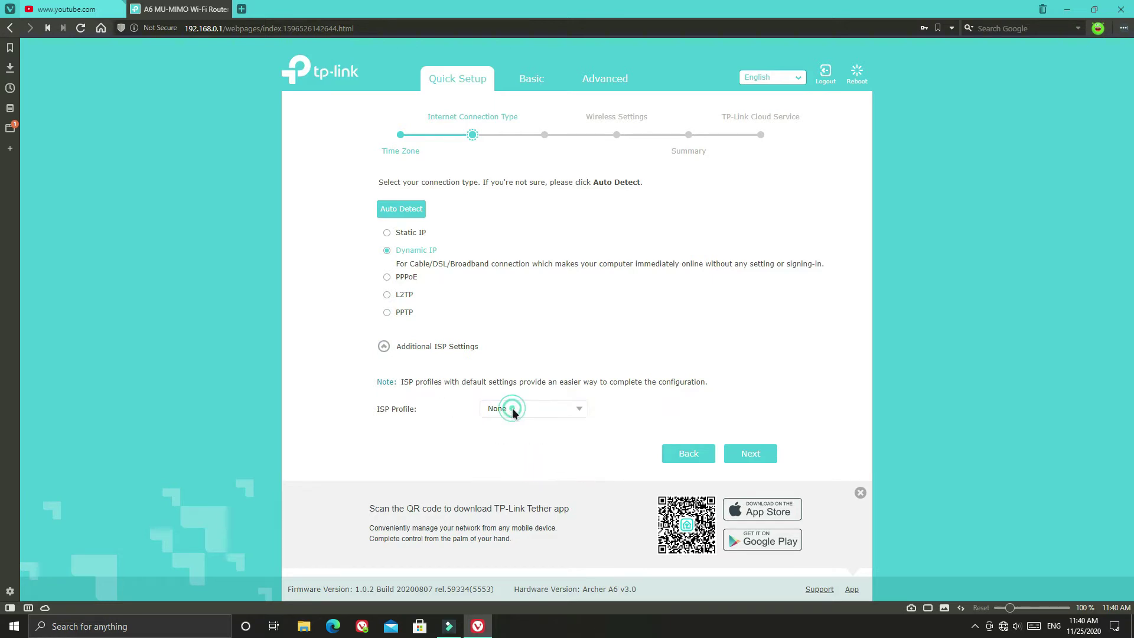
pyautogui.click(514, 410)
pyautogui.scroll(-3, 534, 455)
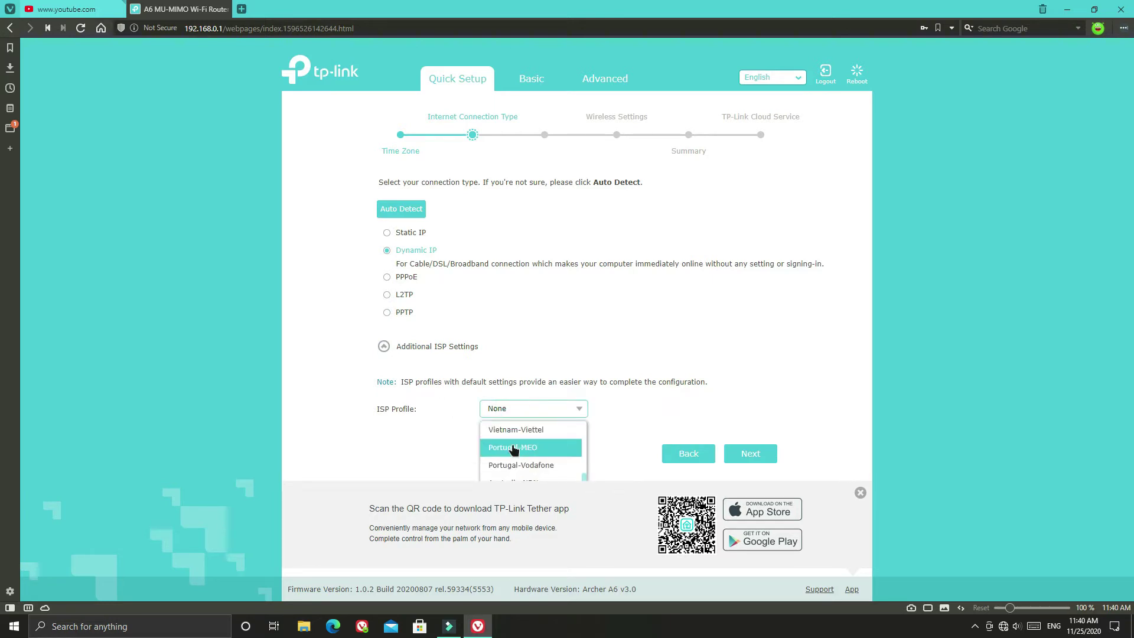
pyautogui.click(580, 411)
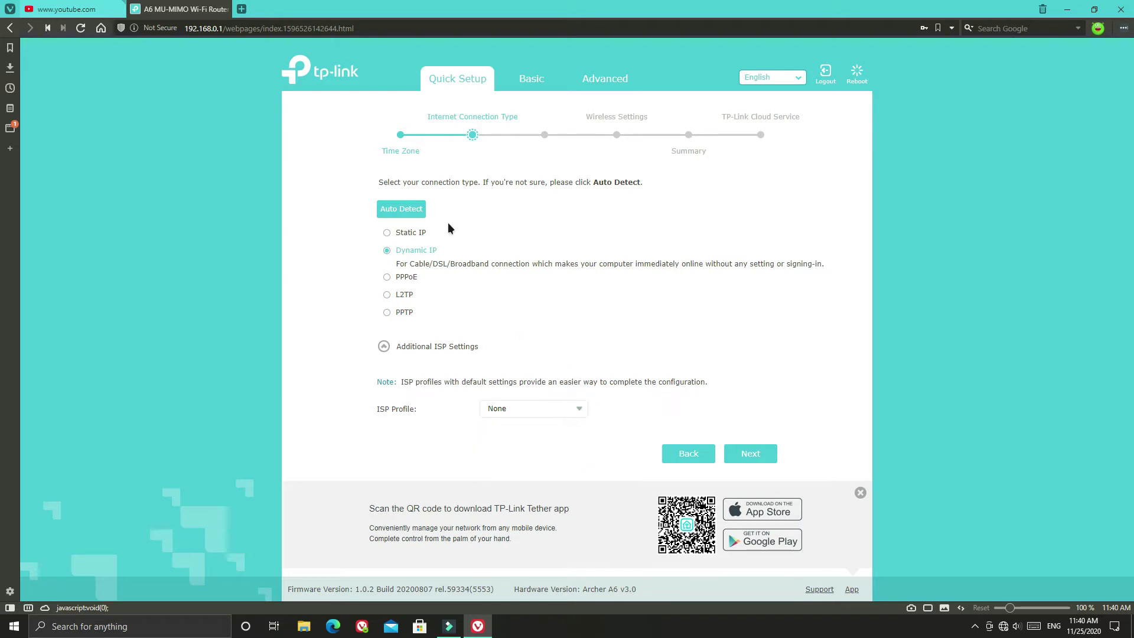
# Select Static IP, run Auto Detect, and continue to the IP details.
pyautogui.click(387, 233)
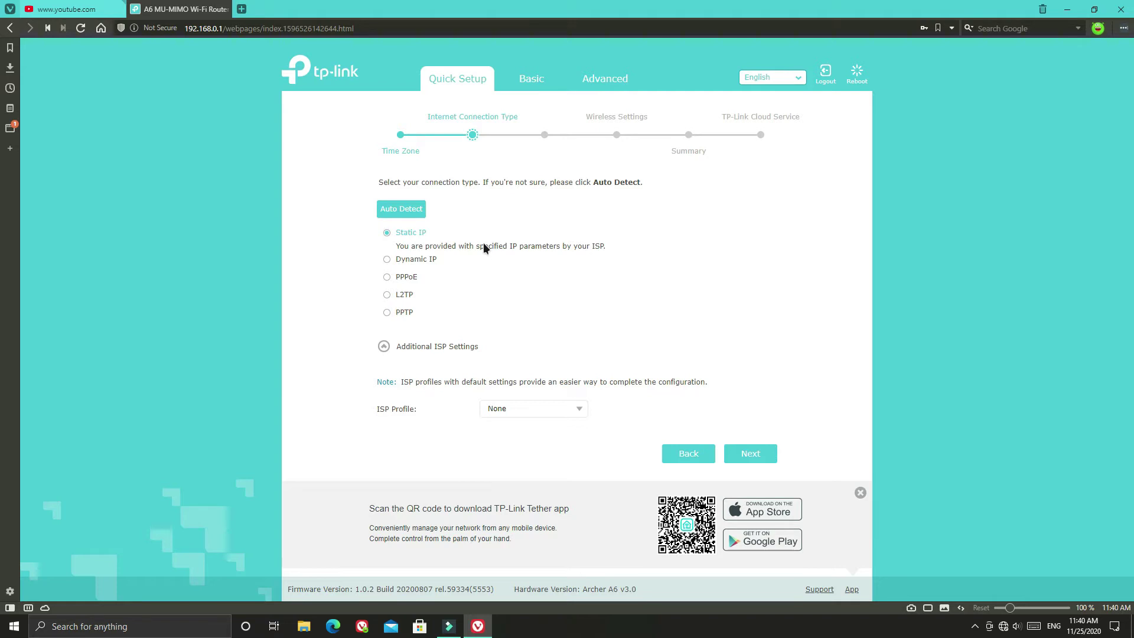
pyautogui.click(418, 211)
pyautogui.click(746, 453)
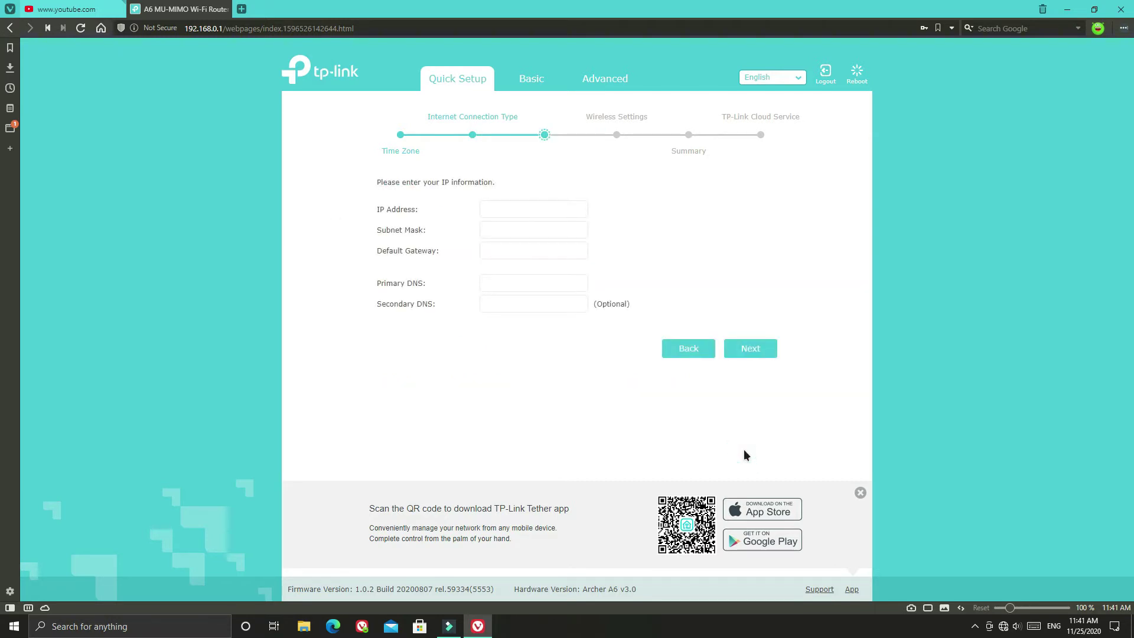
# Enter the static IP address, subnet mask and default gateway.
pyautogui.click(502, 210)
pyautogui.write('192.')
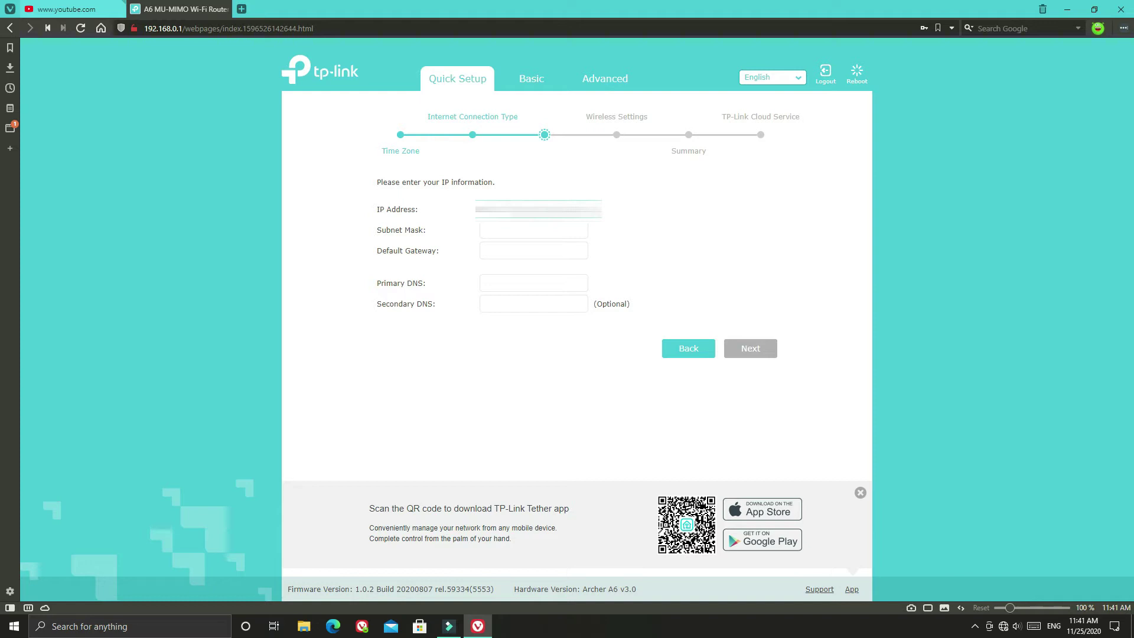
pyautogui.click(537, 228)
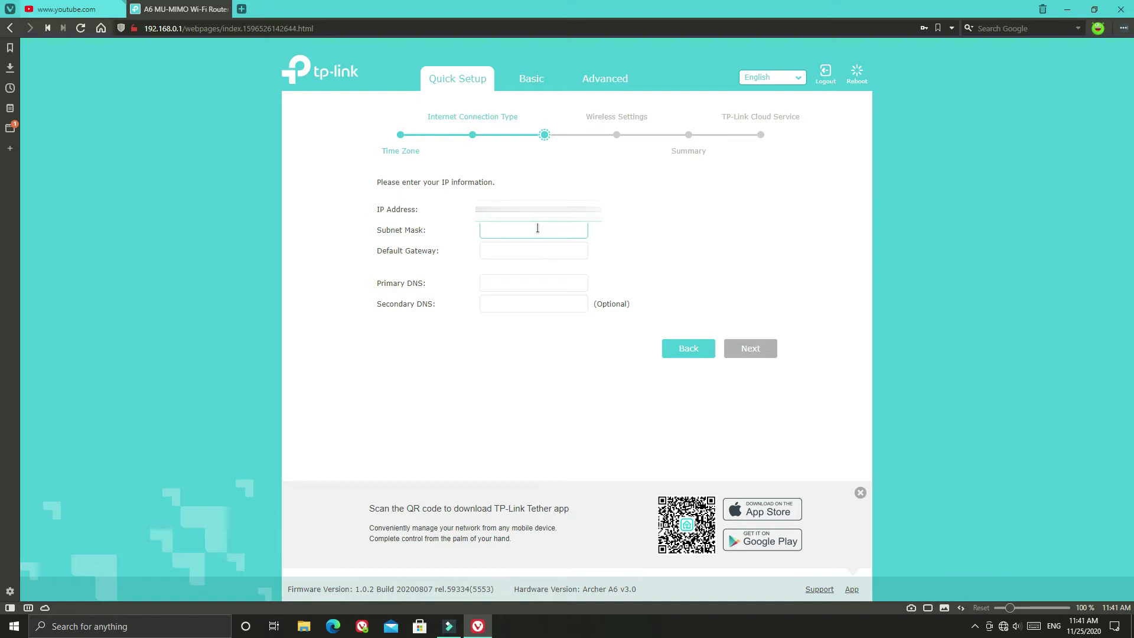
pyautogui.write('255.255.255.0')
pyautogui.click(504, 250)
pyautogui.write('19')
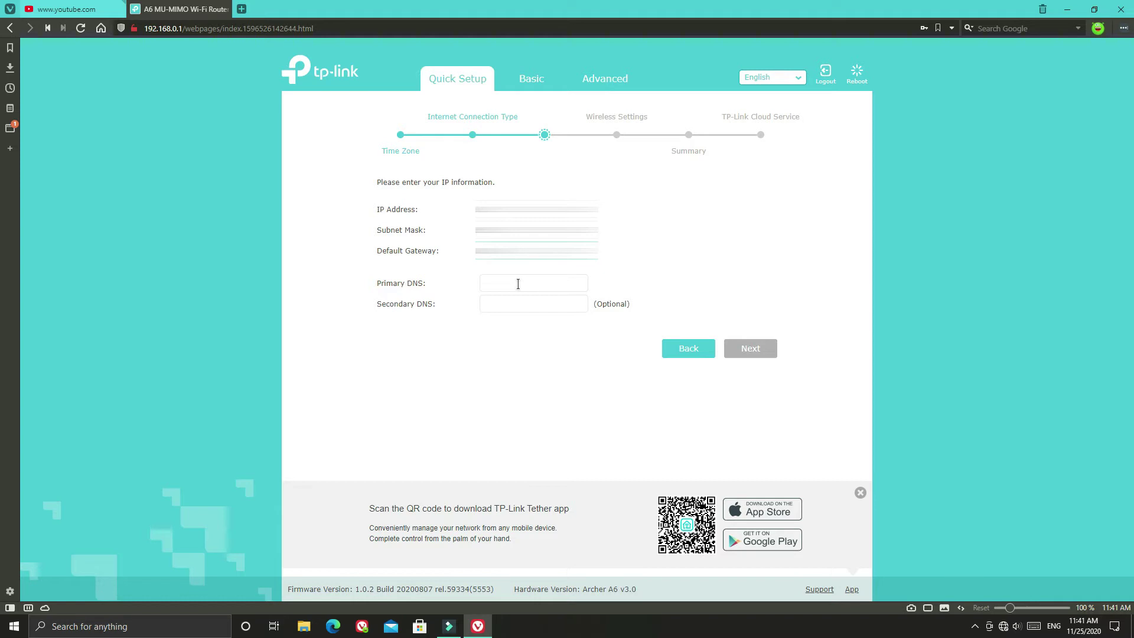
# Set primary DNS 1.1.1.1 and secondary DNS 1.0.0.1, then continue to wireless settings.
pyautogui.click(517, 283)
pyautogui.write('1.1')
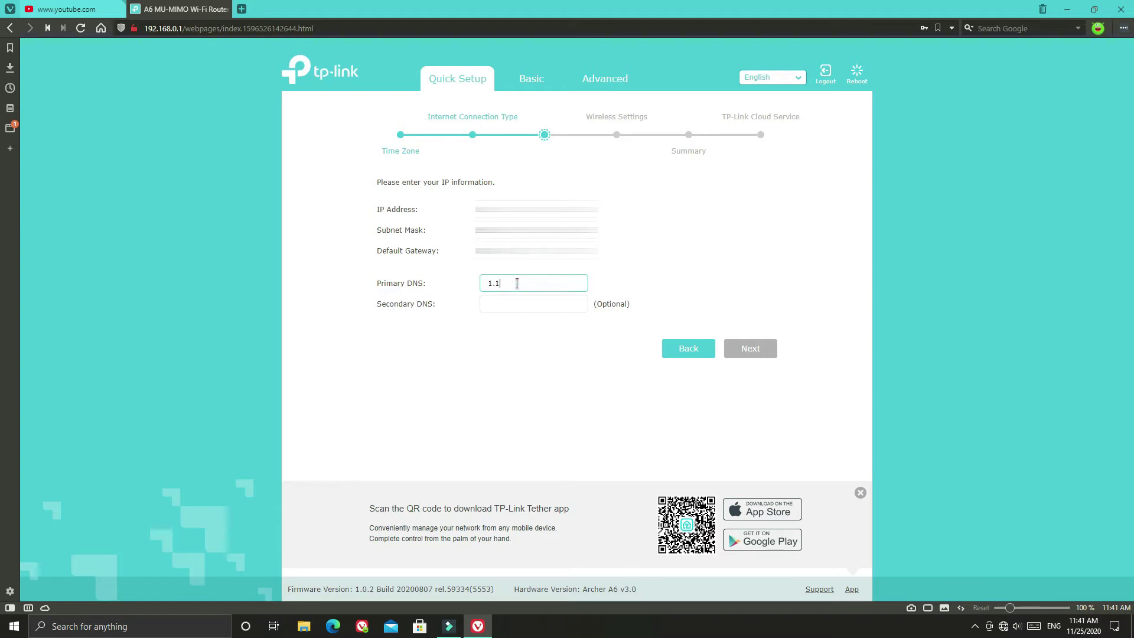
pyautogui.write('.1')
pyautogui.click(514, 302)
pyautogui.write('1.0.0.1')
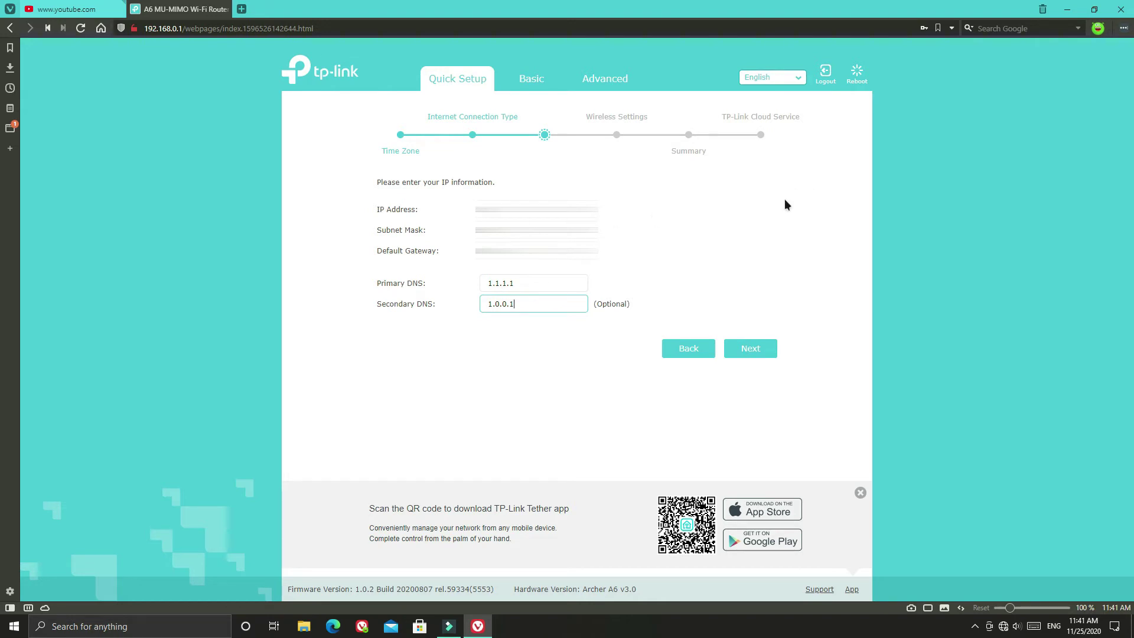
pyautogui.click(767, 353)
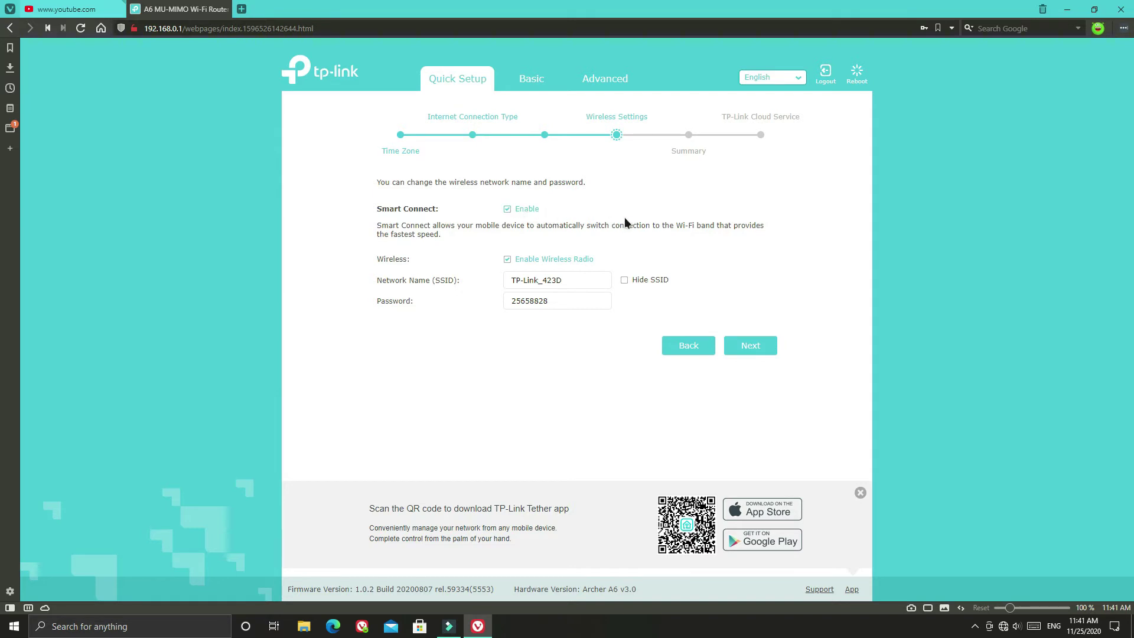
# Leave the Wi-Fi network name as TP-Link_423D.
pyautogui.click(580, 280)
pyautogui.moveTo(580, 280); pyautogui.dragTo(501, 275)
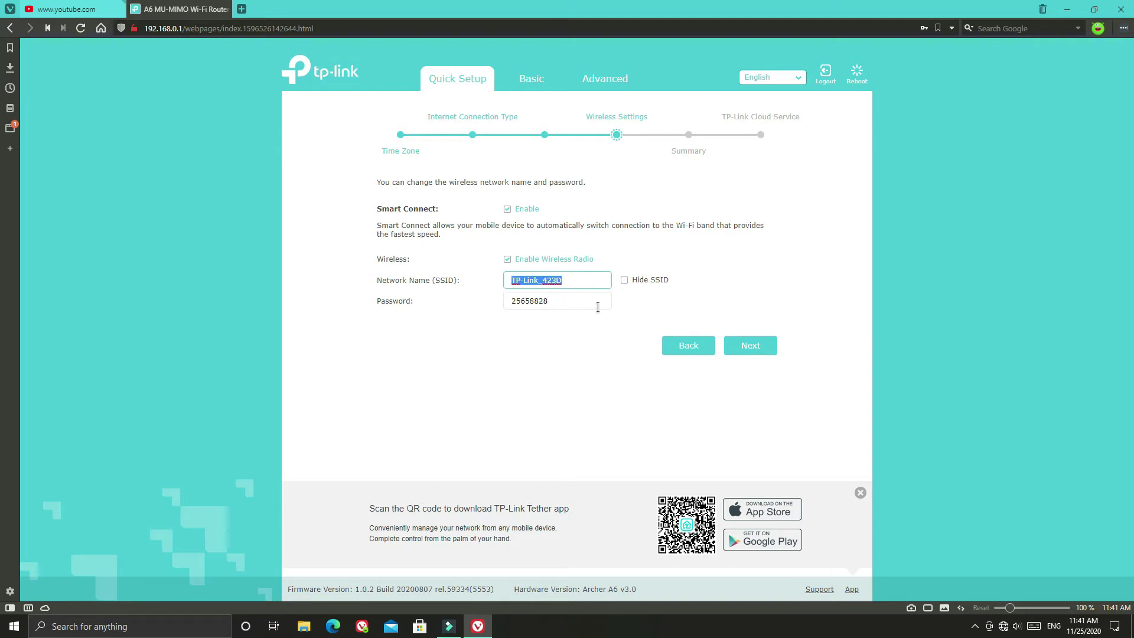
pyautogui.click(579, 325)
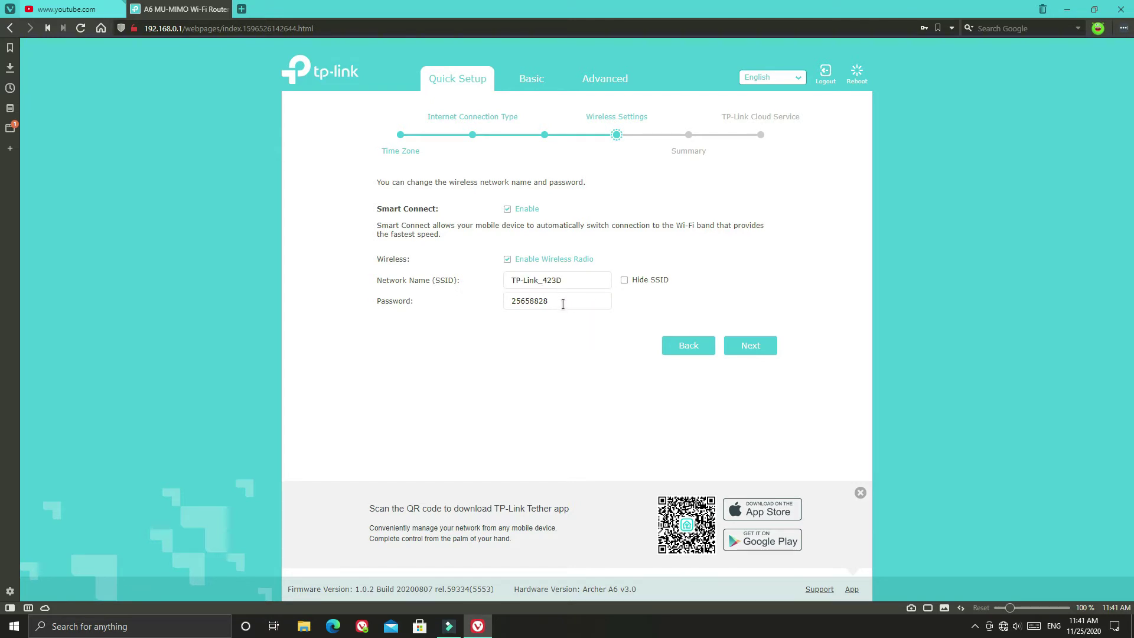
# Replace the old Wi-Fi password with a new one and go on to the Summary.
pyautogui.moveTo(563, 304); pyautogui.dragTo(483, 302)
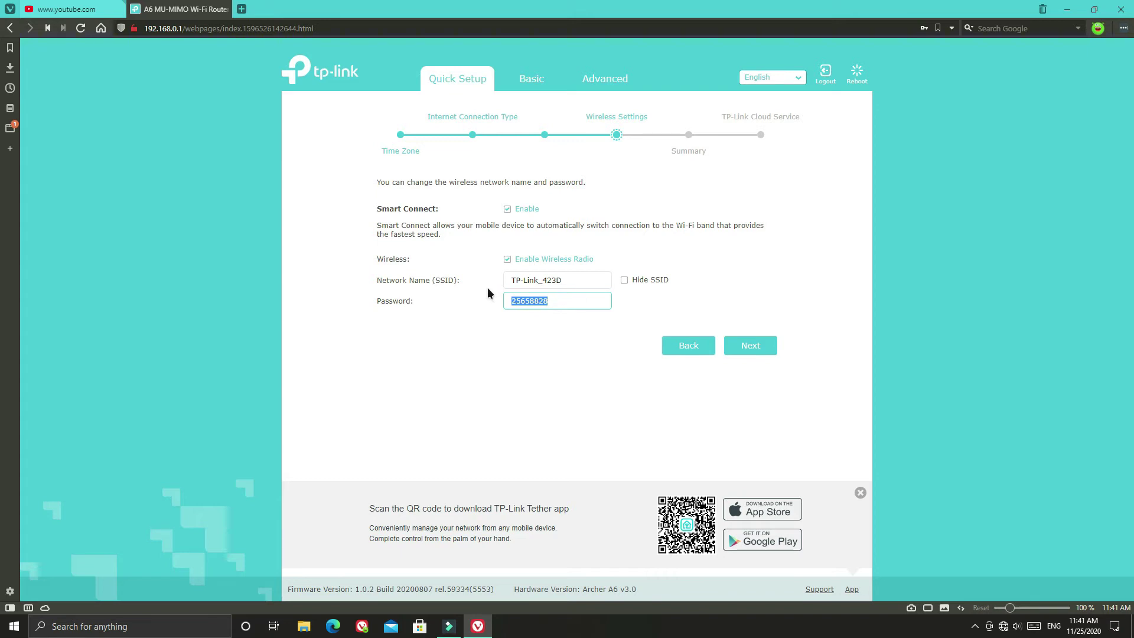
pyautogui.moveTo(559, 307); pyautogui.dragTo(506, 325)
pyautogui.press('BackSpace')
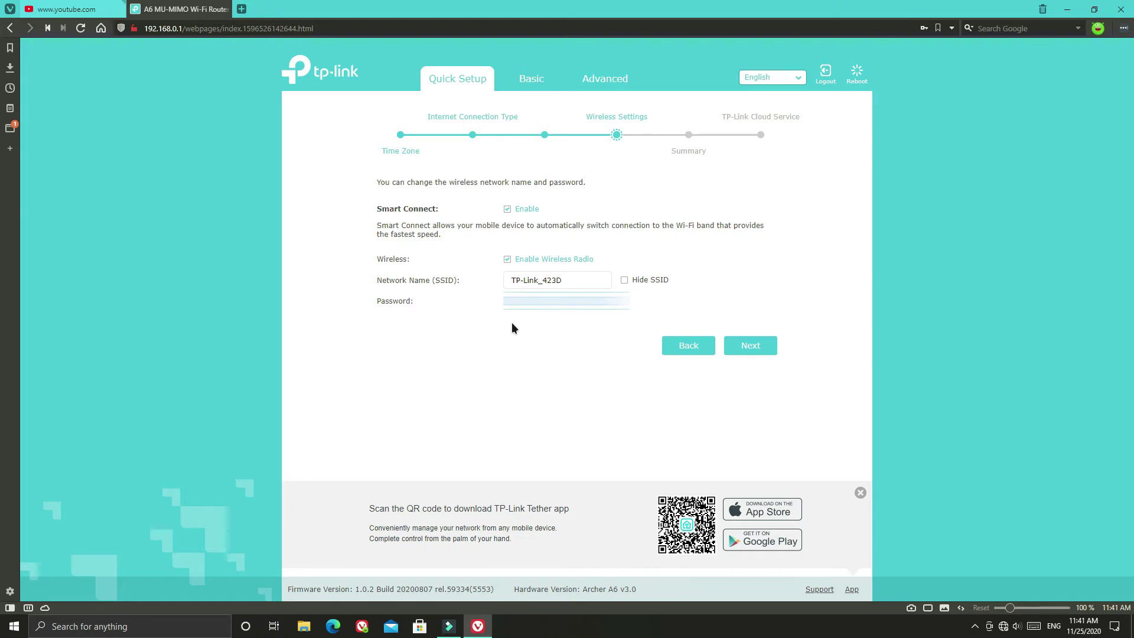
pyautogui.click(618, 326)
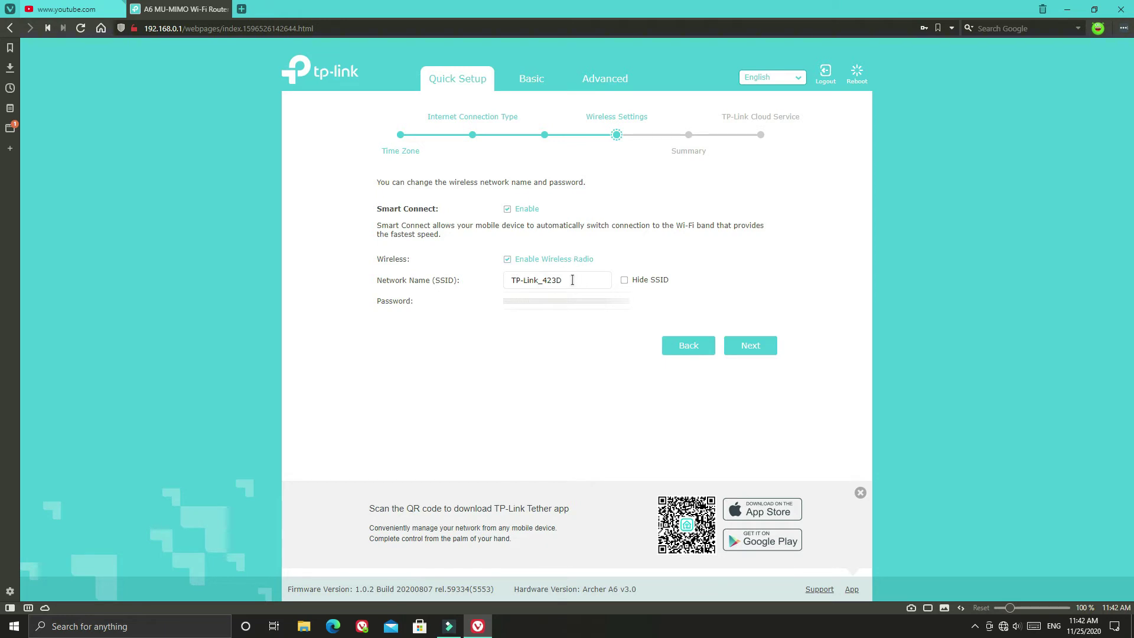
pyautogui.click(746, 347)
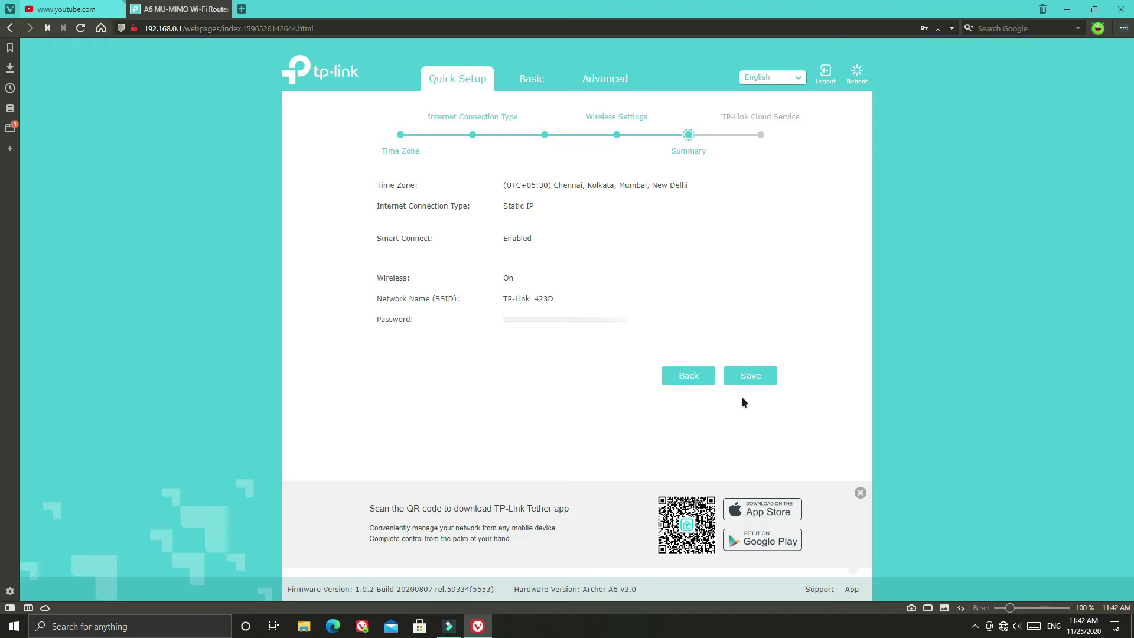
# Save the Quick Setup settings from the Summary page.
pyautogui.click(748, 378)
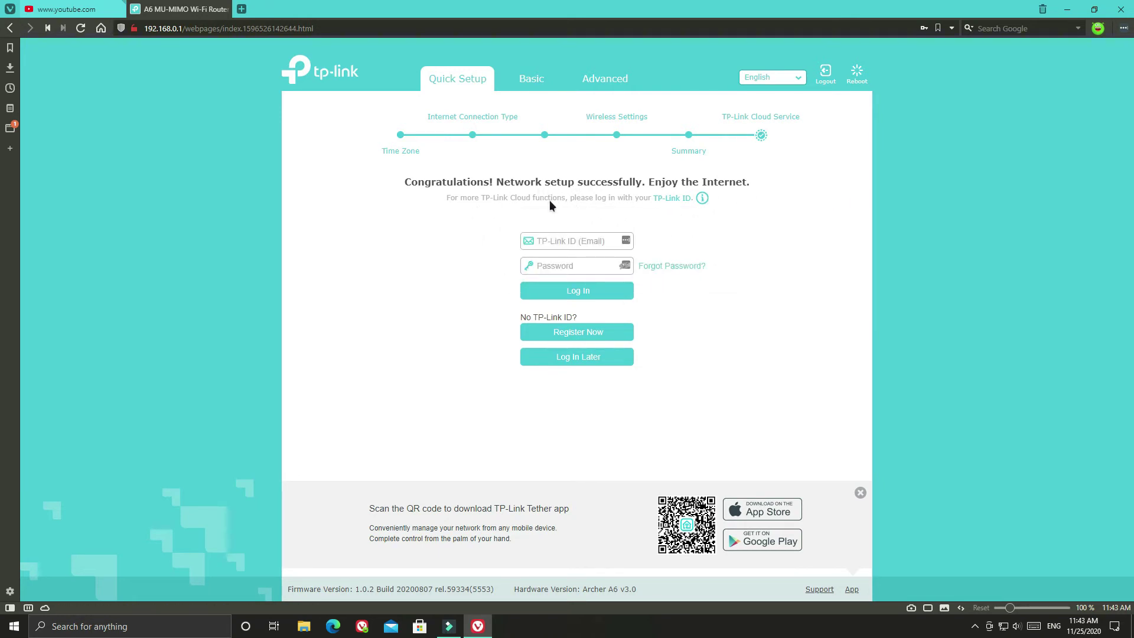
# Choose Register Now to create a new TP-Link ID.
pyautogui.moveTo(705, 200)
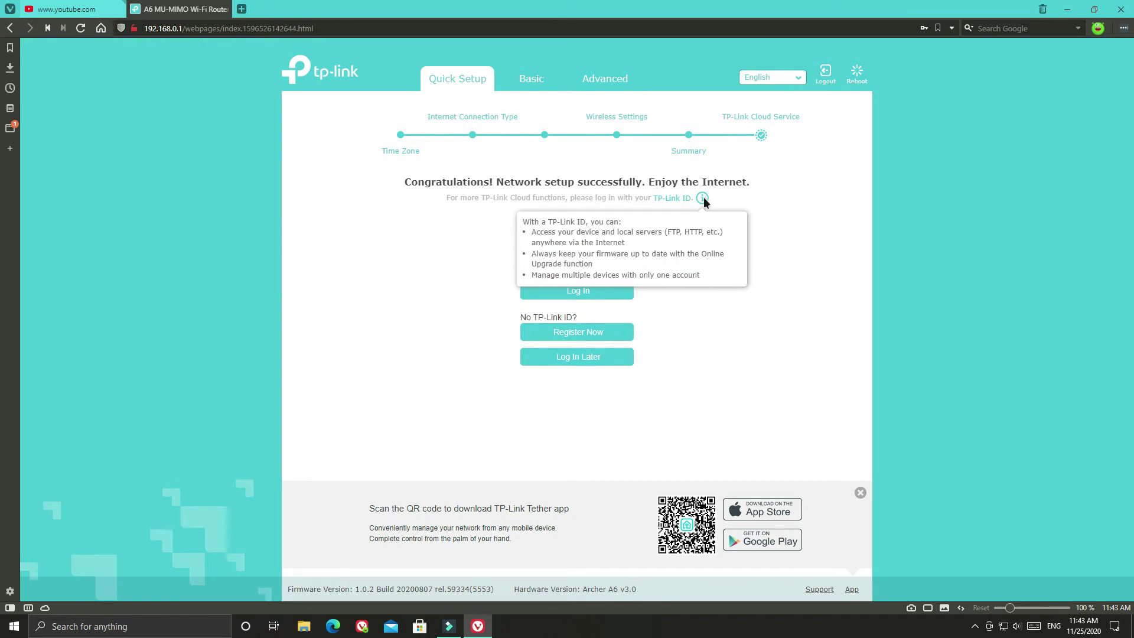
pyautogui.click(606, 334)
# Fill in the account e-mail, password and password confirmation.
pyautogui.click(564, 230)
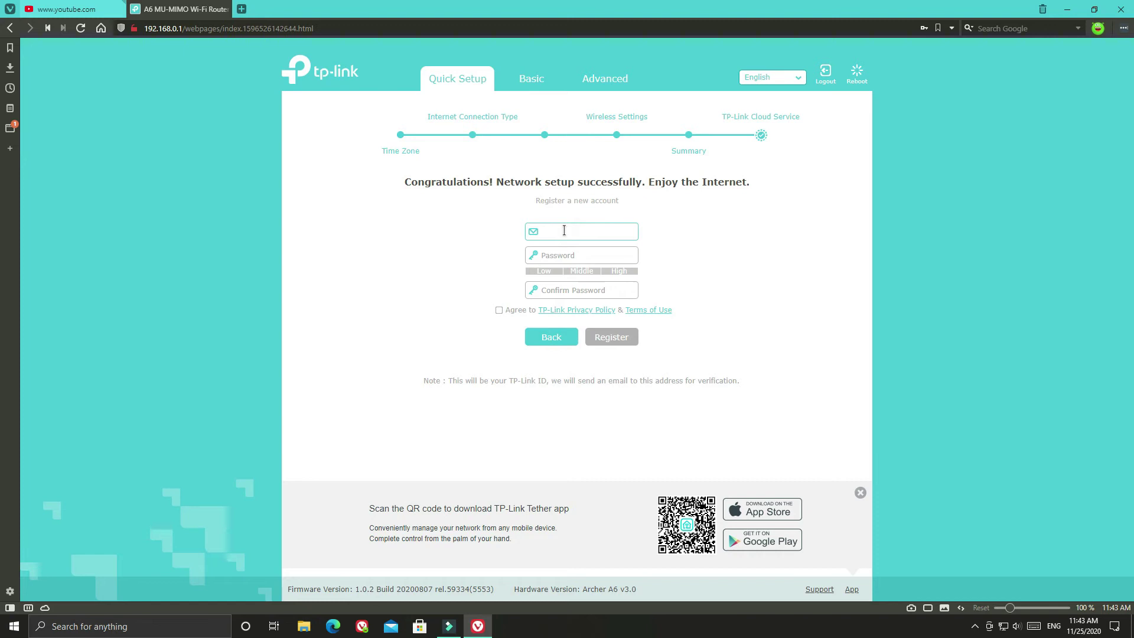
pyautogui.hotkey('ctrl', 'v')
pyautogui.press('Tab')
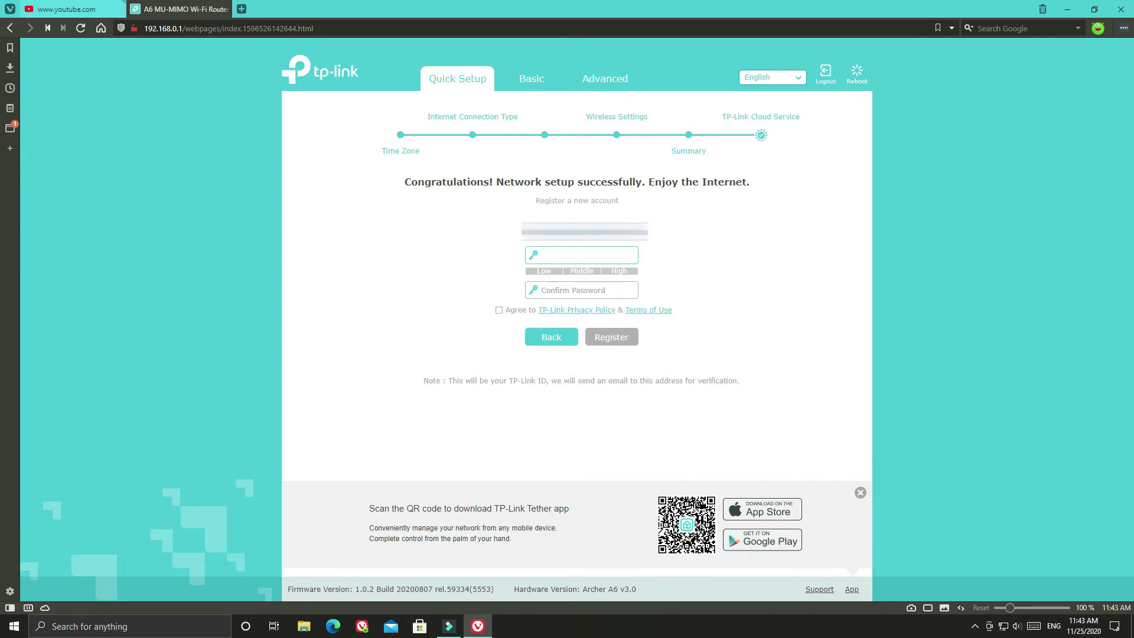
pyautogui.hotkey('ctrl', 'v')
pyautogui.press('Tab')
pyautogui.write('*************')
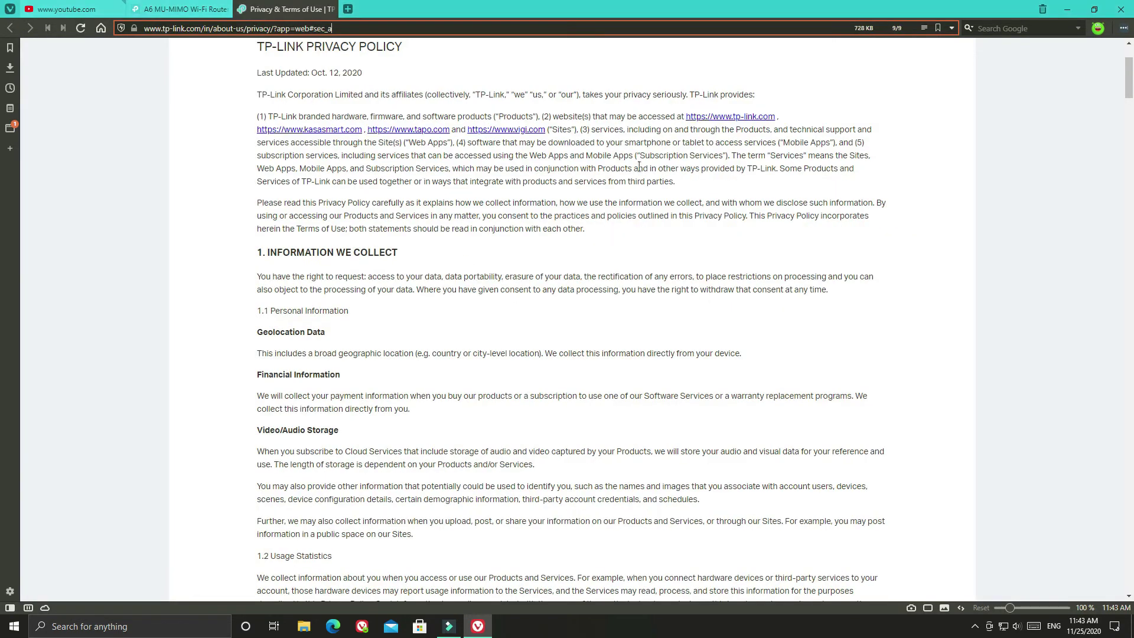
# Review the Privacy Policy, then tick the box accepting it and the Terms of Use.
pyautogui.scroll(-3, 639, 295)
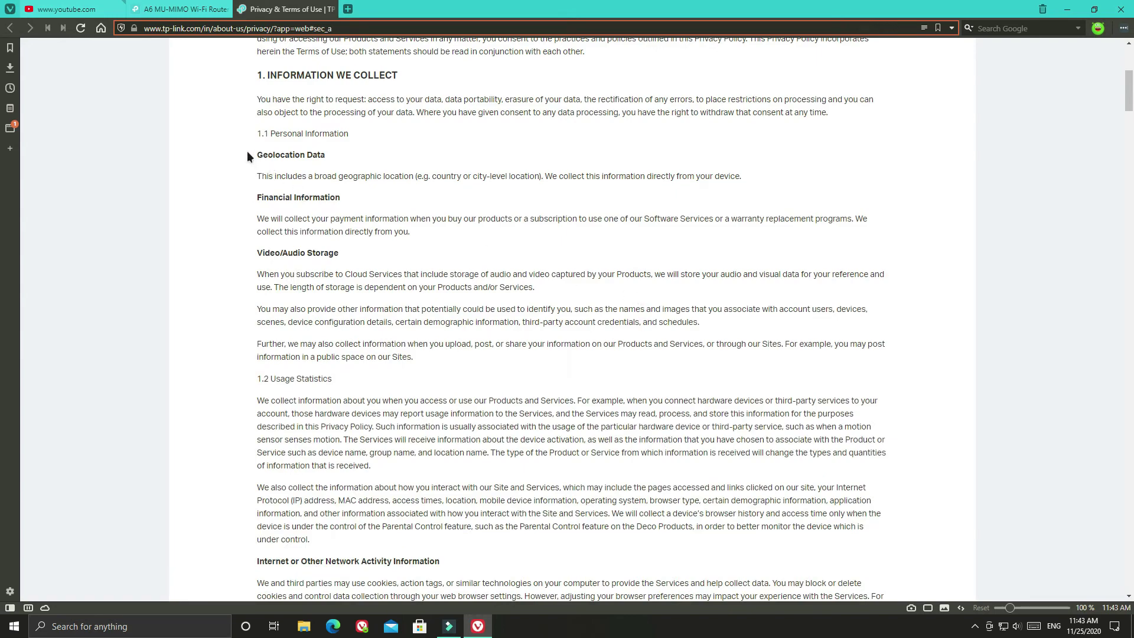
pyautogui.moveTo(251, 153); pyautogui.dragTo(792, 174)
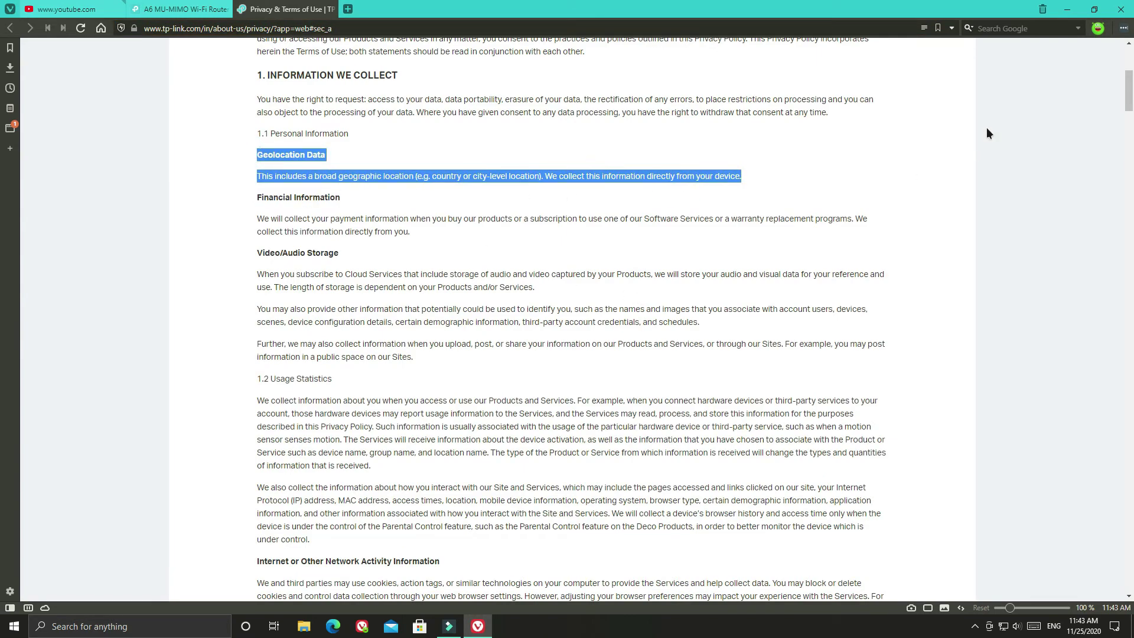
pyautogui.moveTo(1129, 90); pyautogui.dragTo(1, 591)
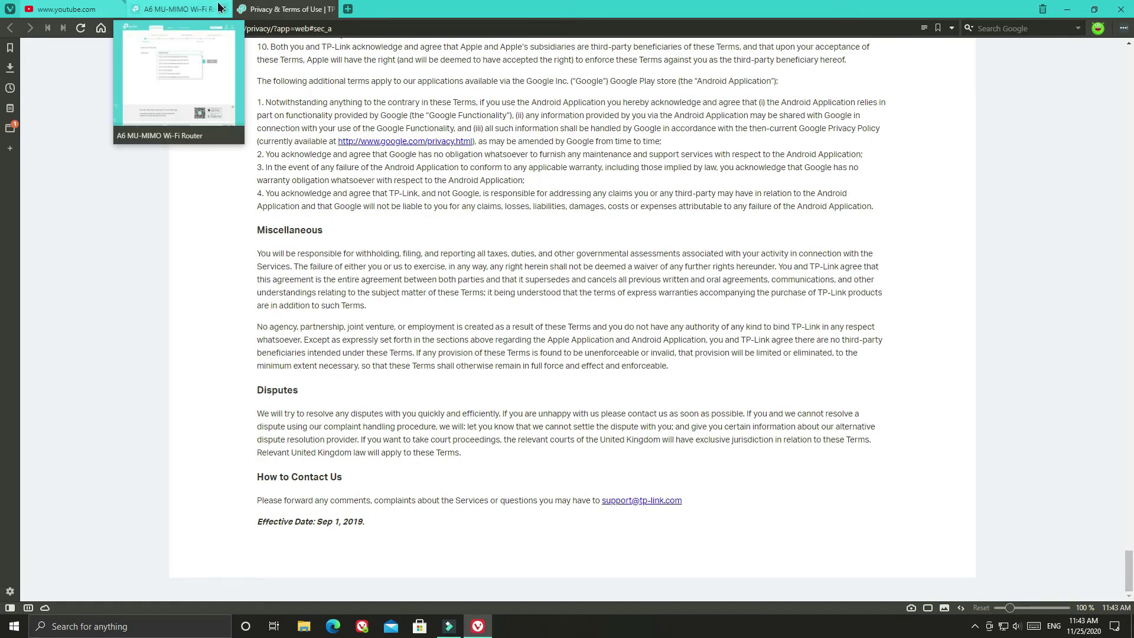
pyautogui.click(333, 9)
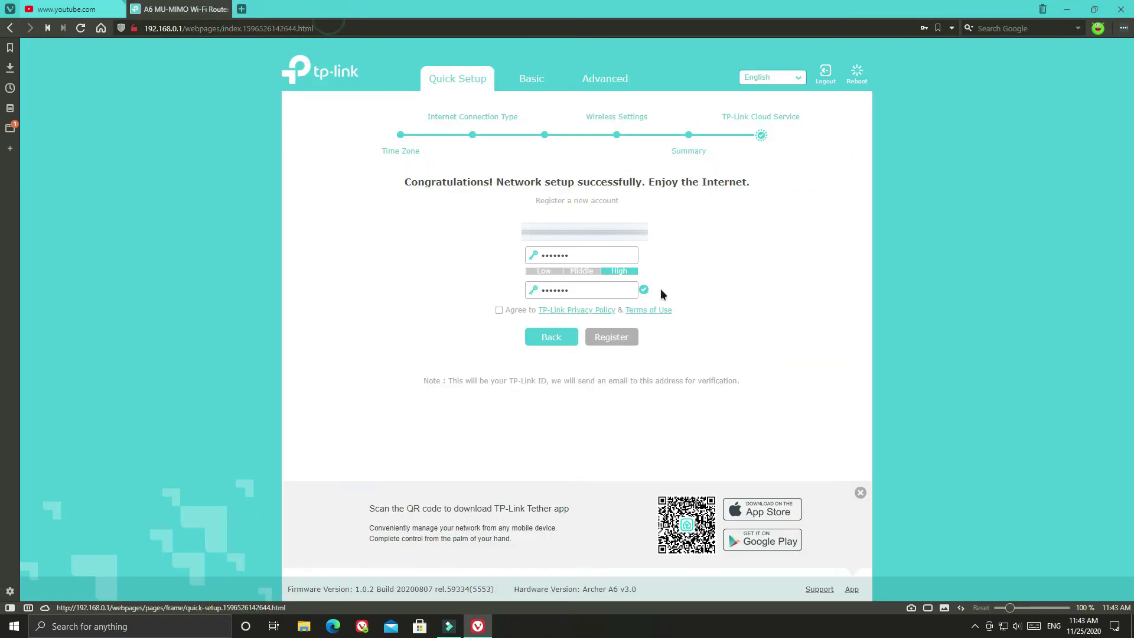
pyautogui.click(499, 311)
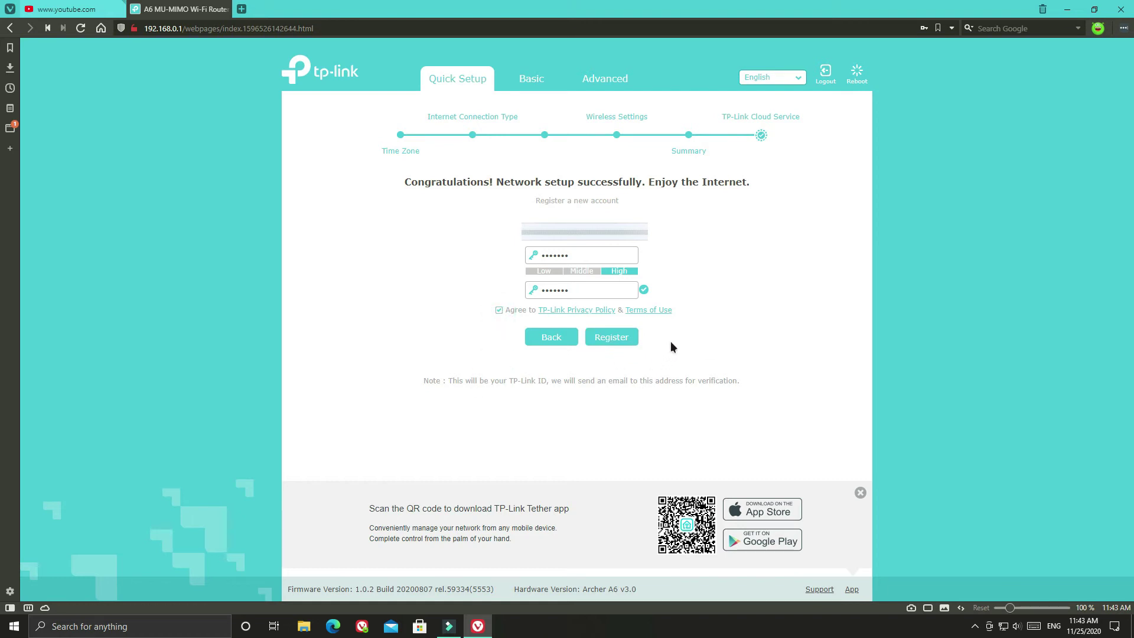
# Submit the TP-Link ID registration and close the activation confirmation tab.
pyautogui.click(613, 339)
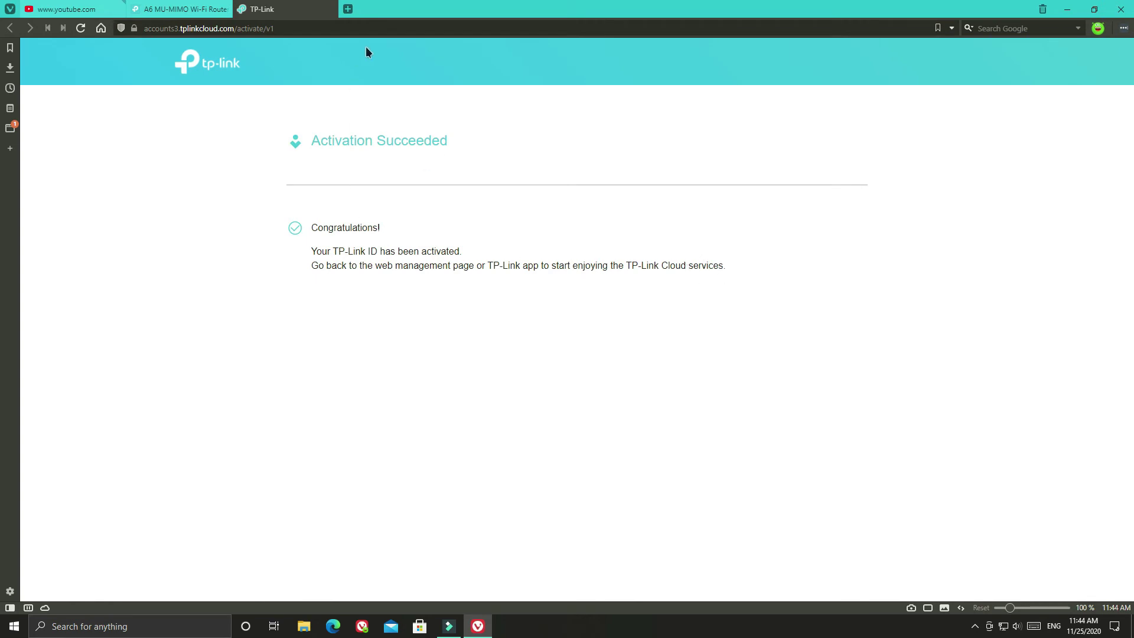
pyautogui.click(330, 12)
# Sign in with the new TP-Link ID's e-mail and password, then finish Quick Setup to reach the Network Map.
pyautogui.click(446, 302)
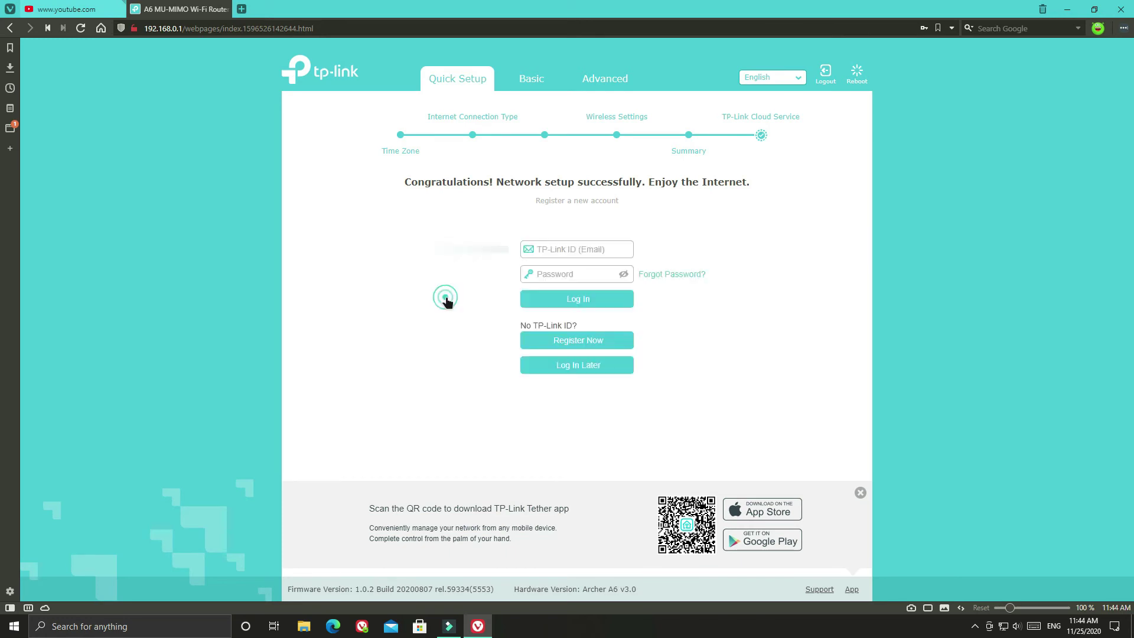
pyautogui.click(570, 249)
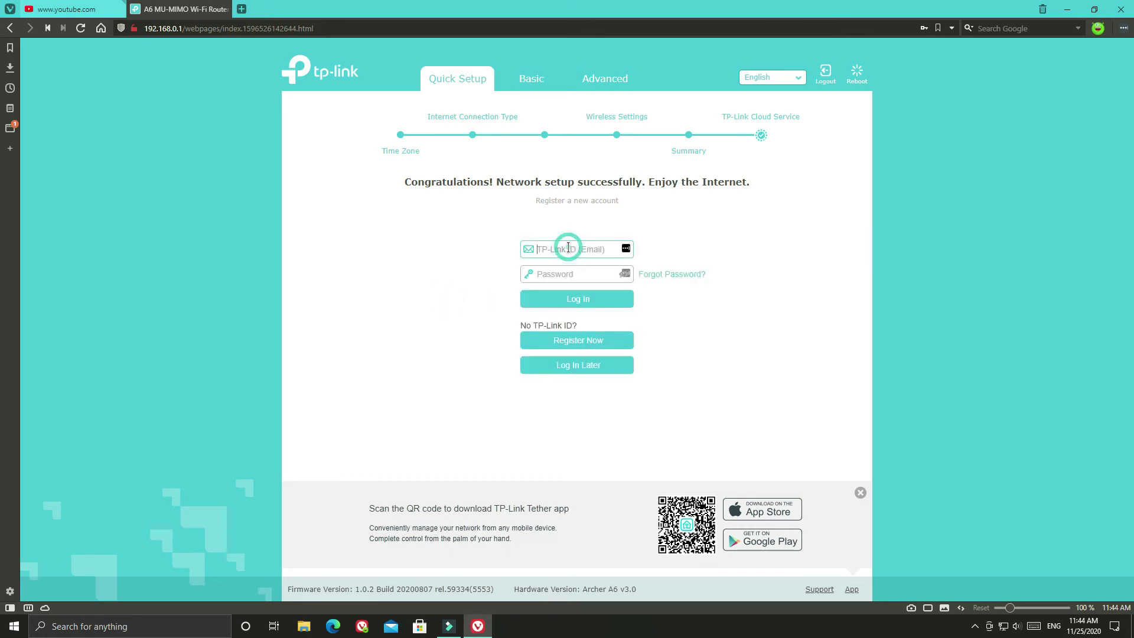
pyautogui.click(584, 300)
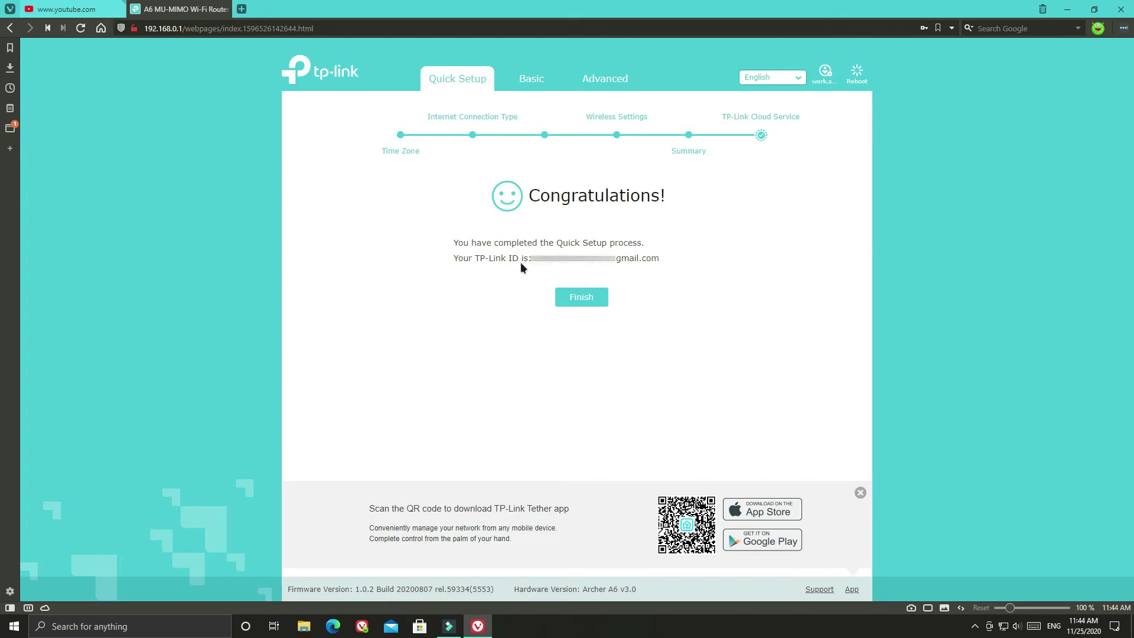
pyautogui.click(582, 297)
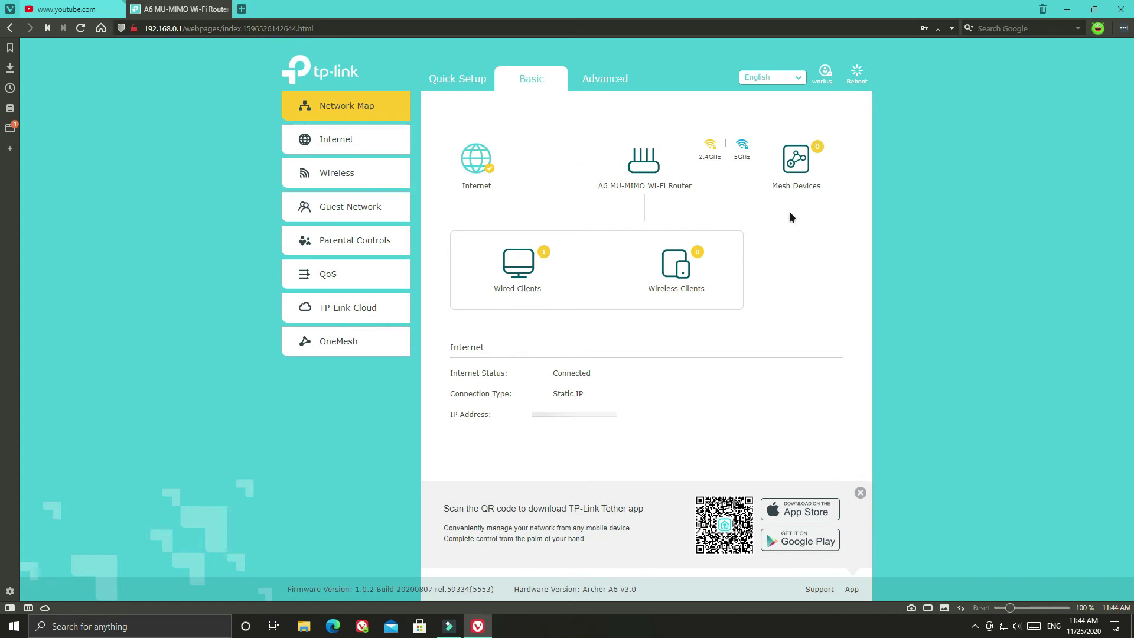
pyautogui.click(71, 8)
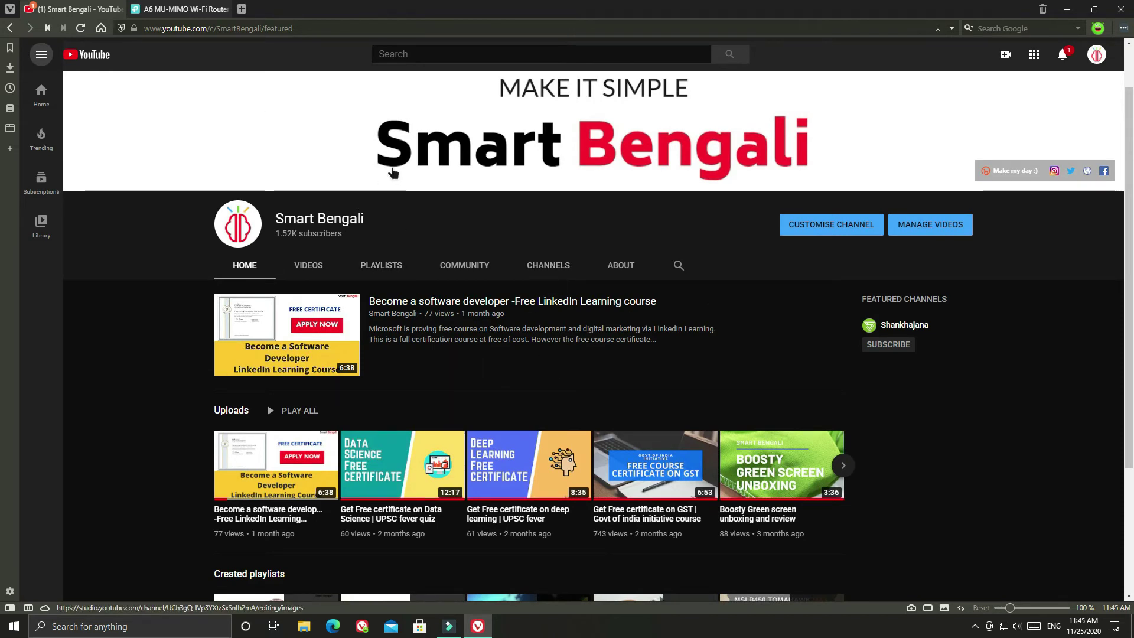
pyautogui.moveTo(188, 8)
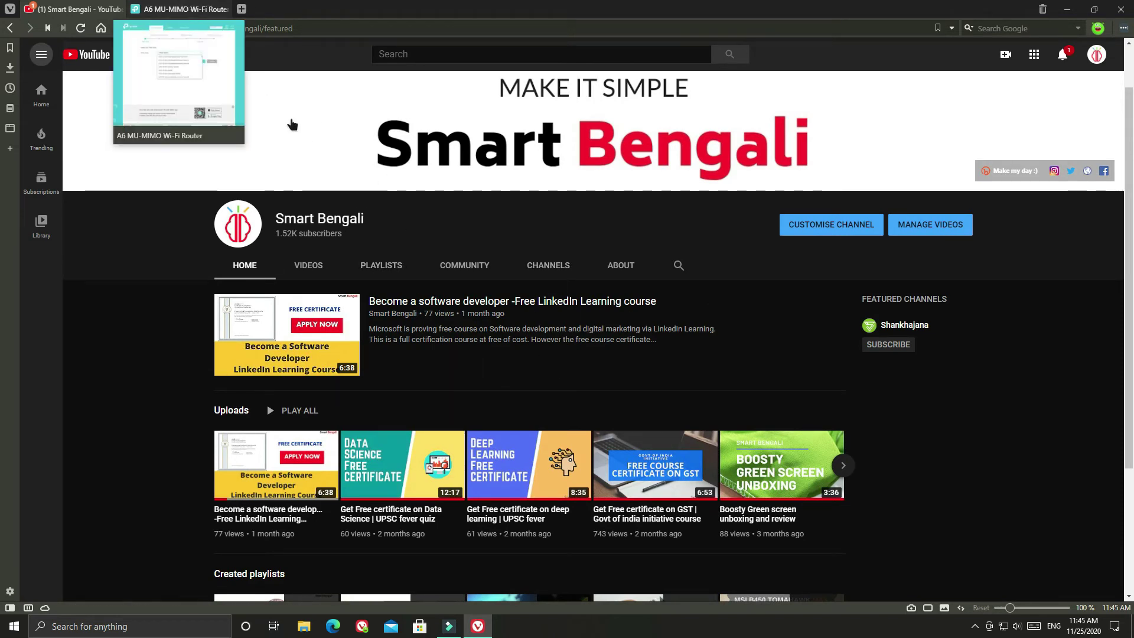
pyautogui.click(242, 9)
pyautogui.write('google com')
pyautogui.press('Return')
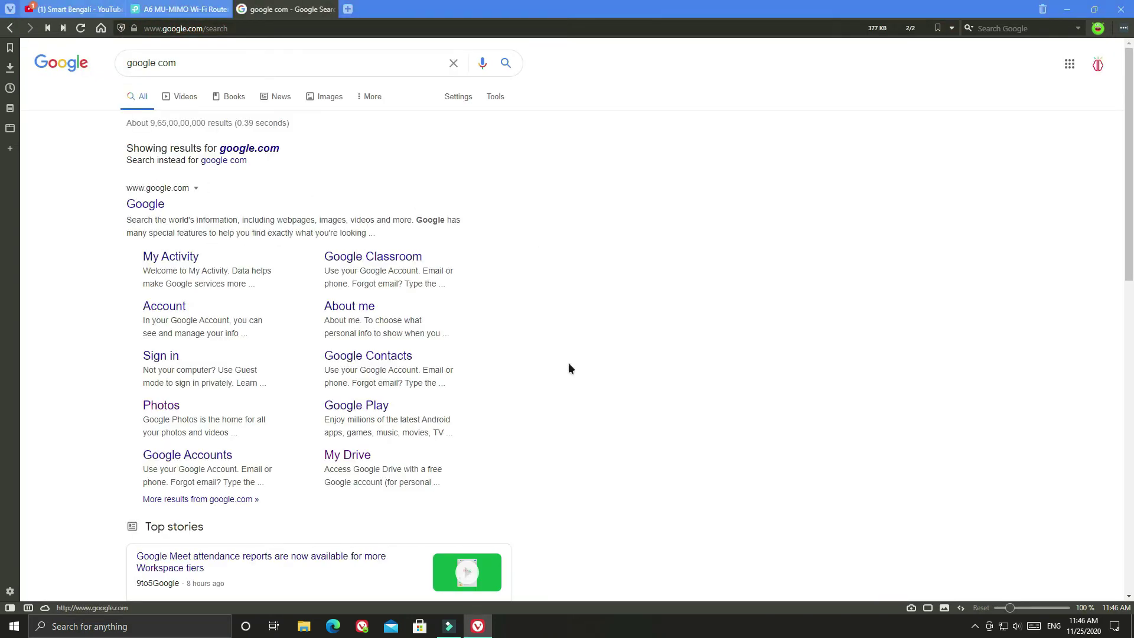
pyautogui.scroll(-1, 444, 257)
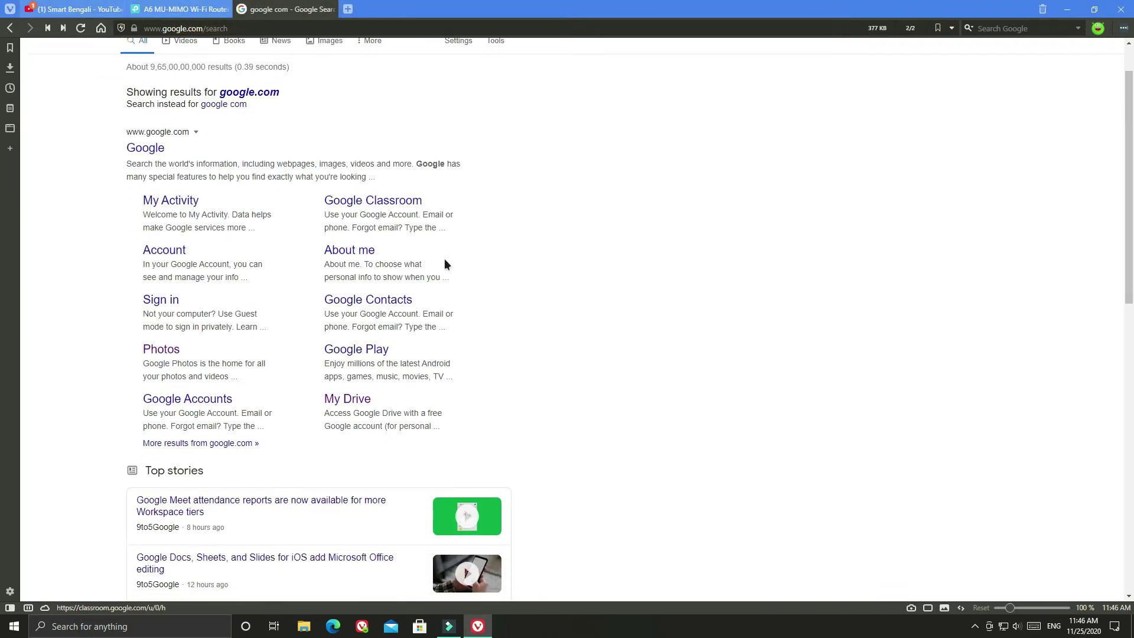
pyautogui.click(146, 145)
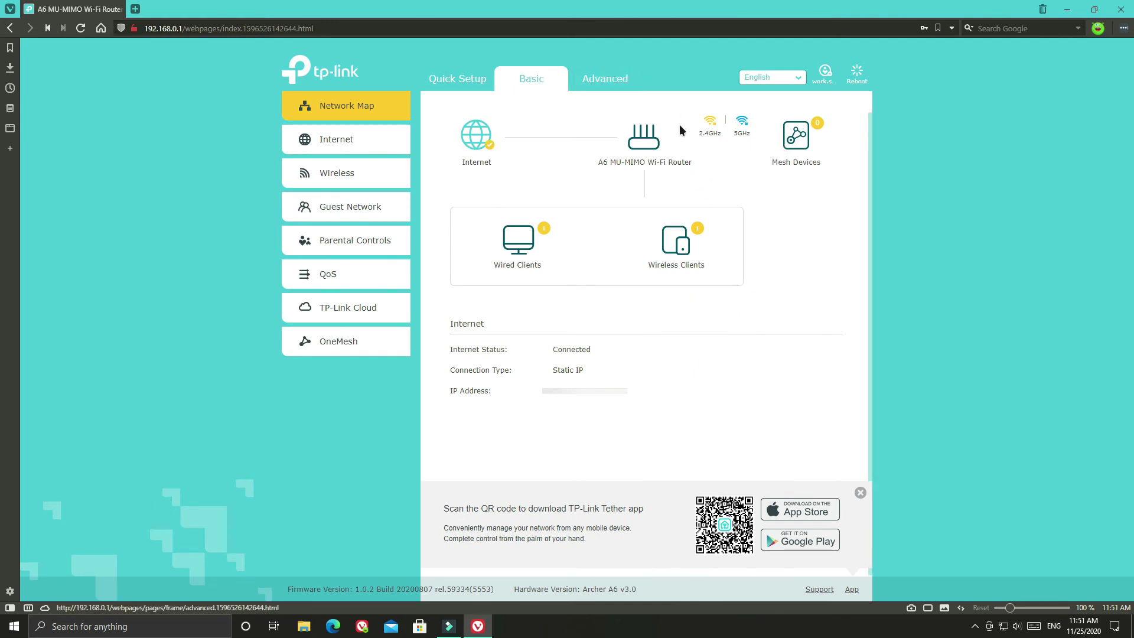
# Save the 2.4GHz settings in Advanced > Wireless > Wireless Settings, then bring up the 5GHz network name field.
pyautogui.click(608, 82)
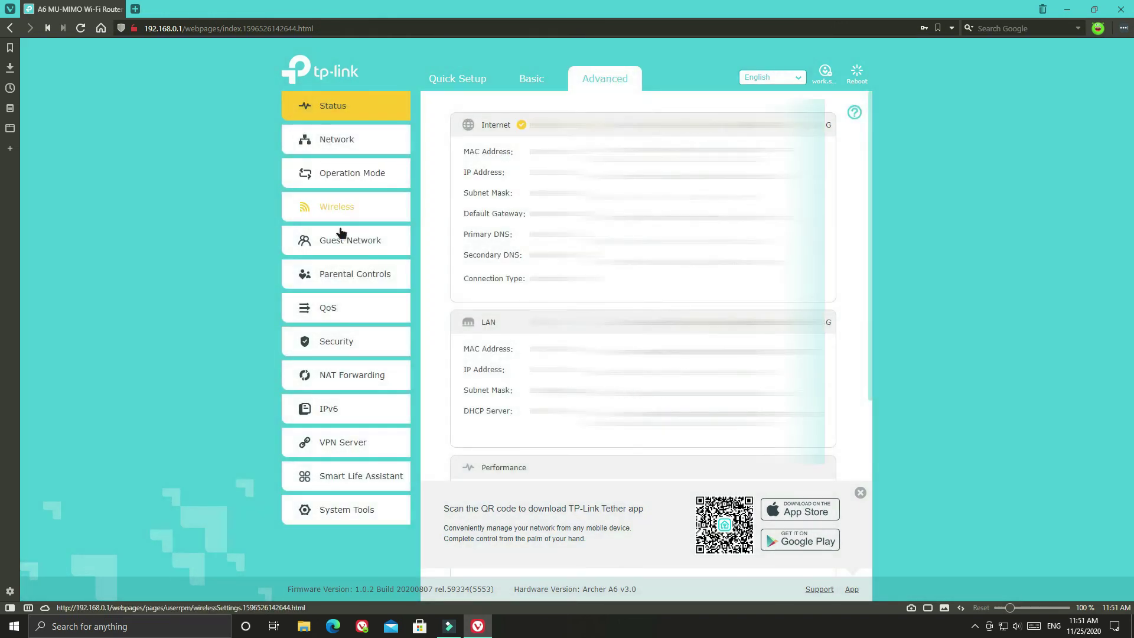
pyautogui.click(350, 204)
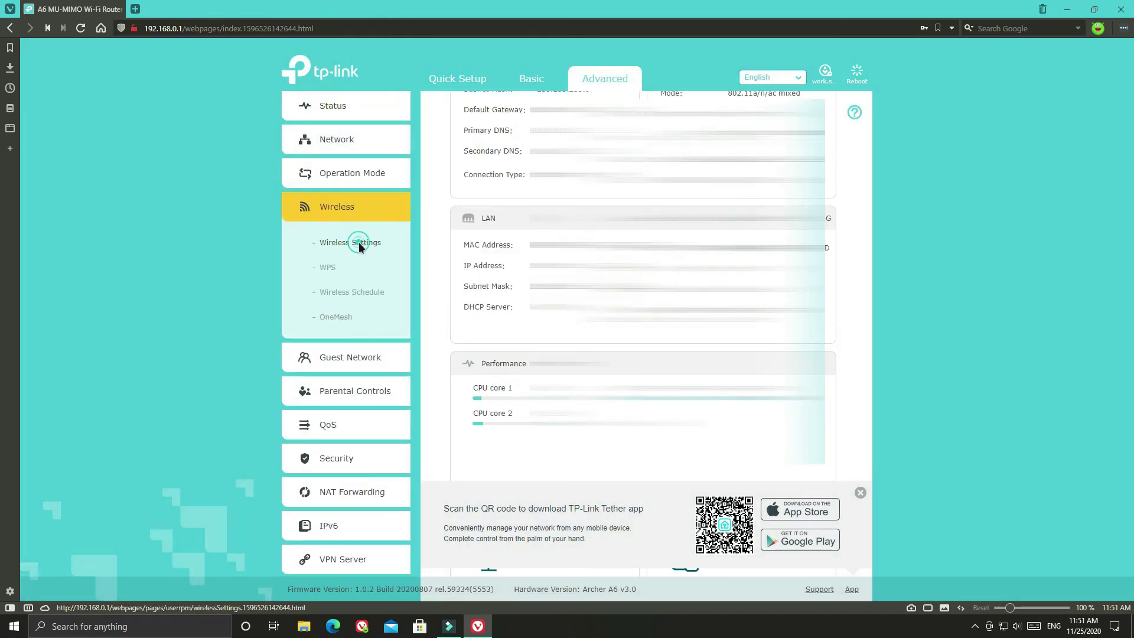
pyautogui.click(356, 241)
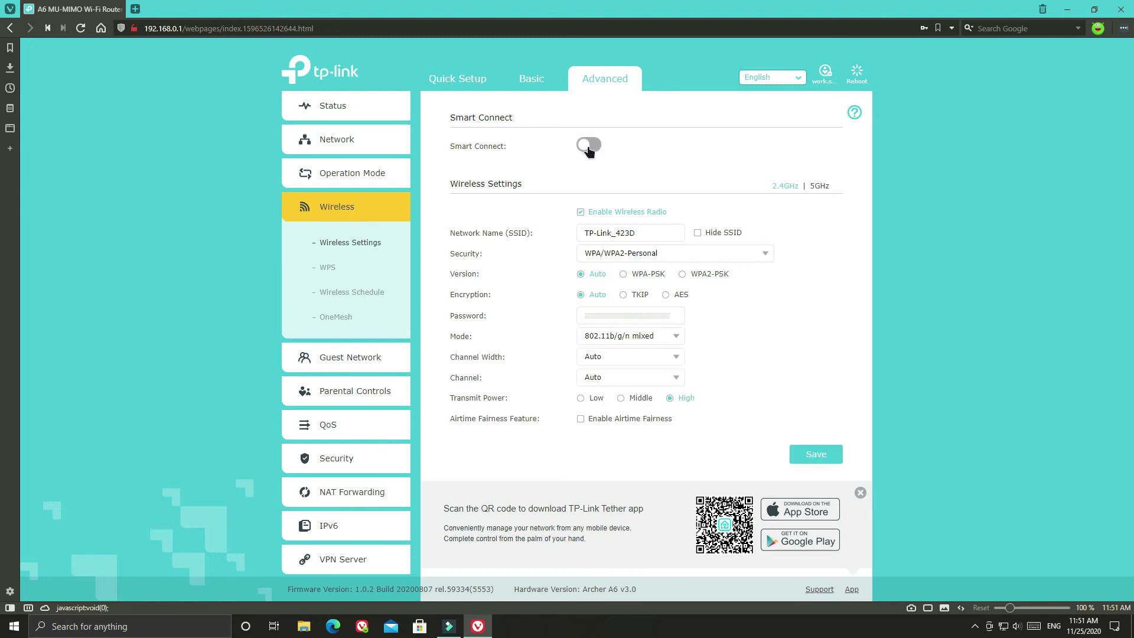
pyautogui.click(826, 455)
pyautogui.click(821, 186)
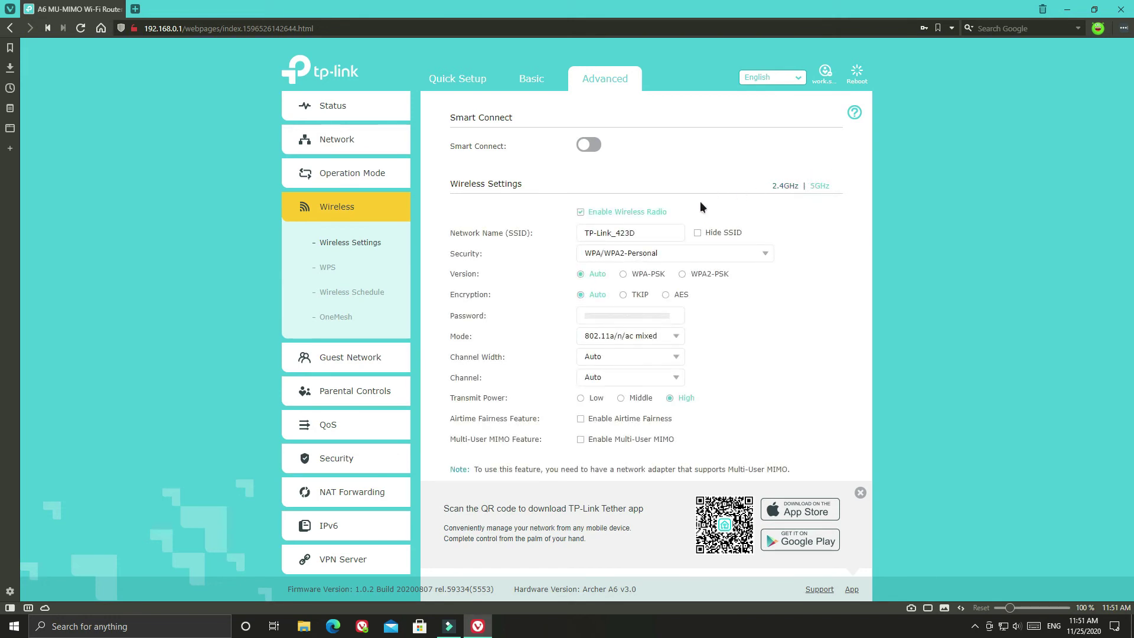
pyautogui.click(659, 233)
# Append _5G to the 5GHz SSID, making it TP-Link_423D_5G.
pyautogui.write('_5G')
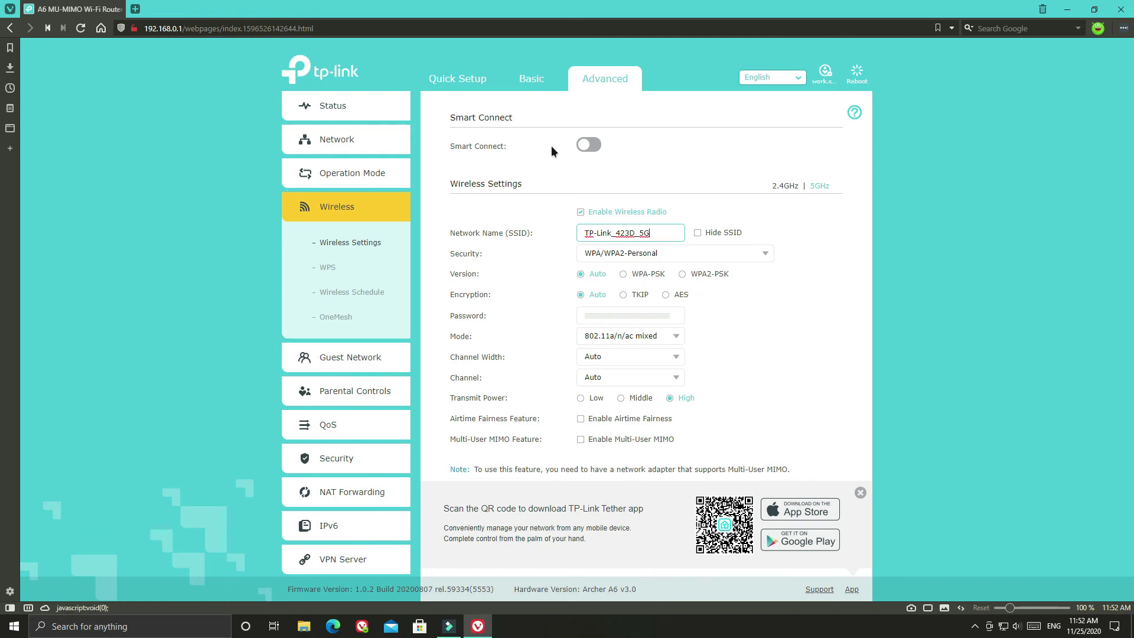
# Reload Wireless Settings and fill the 5GHz SSID with the TP-Link_423D_5G suggestion.
pyautogui.click(794, 359)
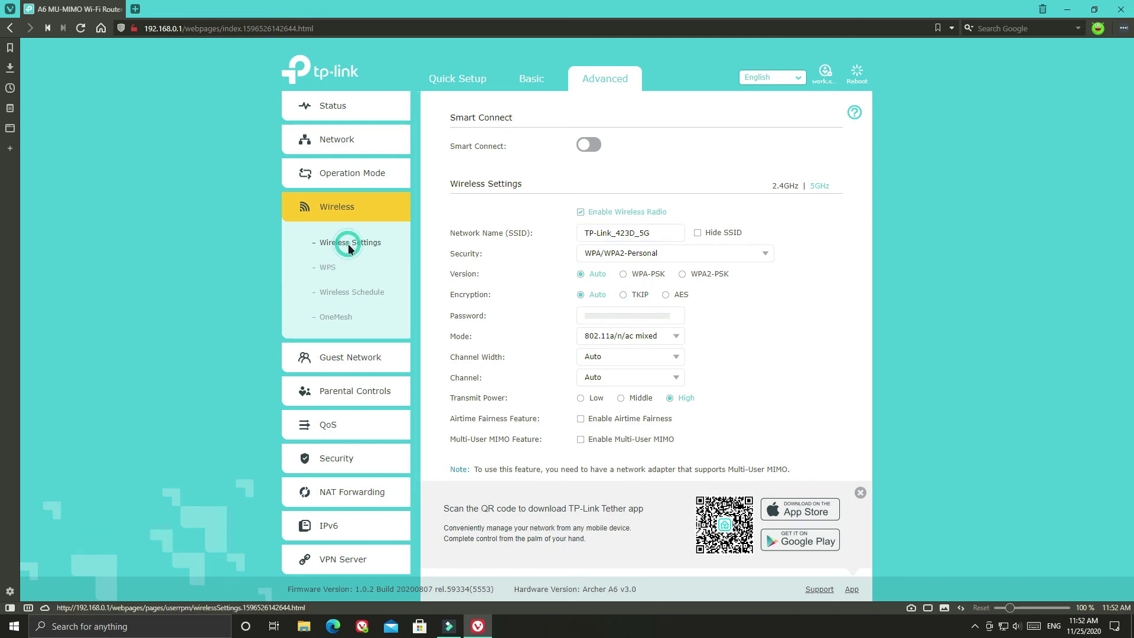
pyautogui.click(329, 255)
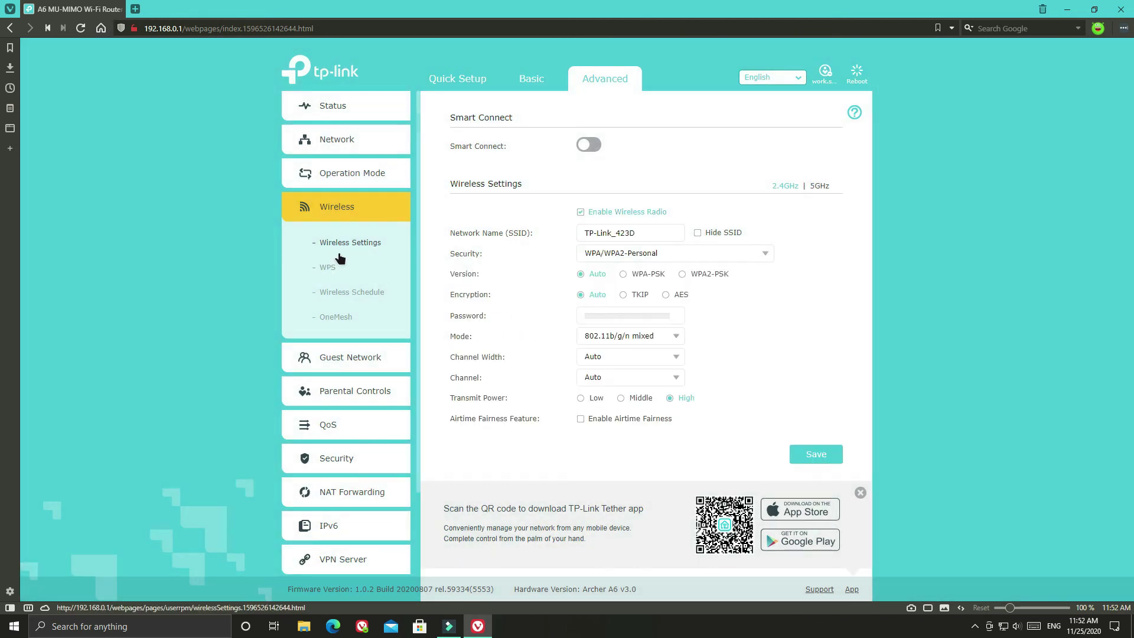
pyautogui.click(818, 185)
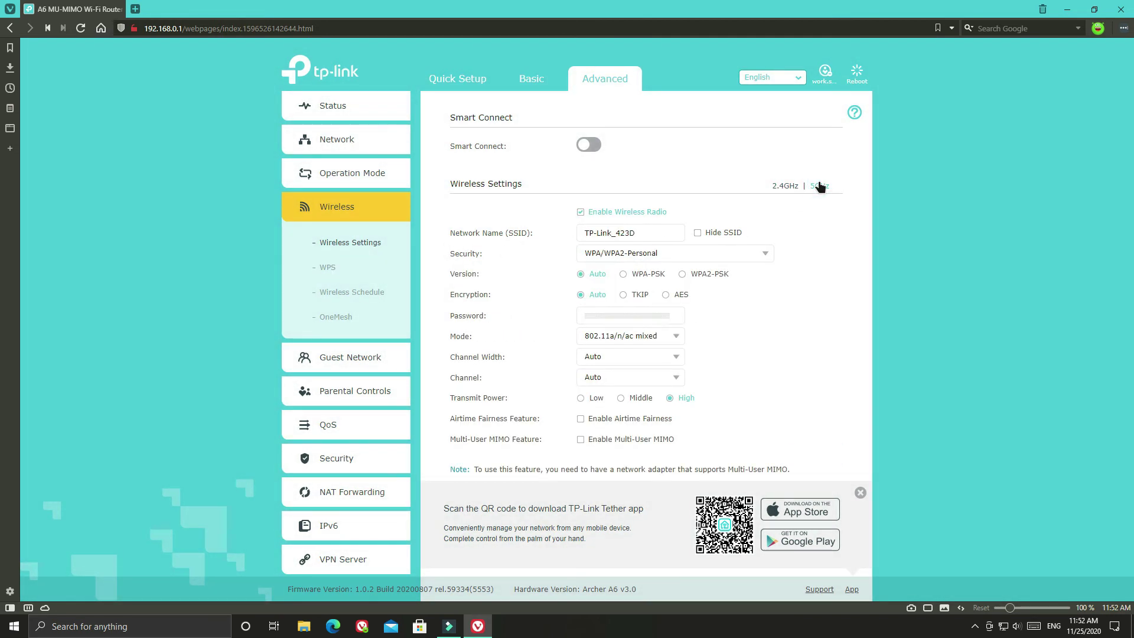
pyautogui.click(655, 234)
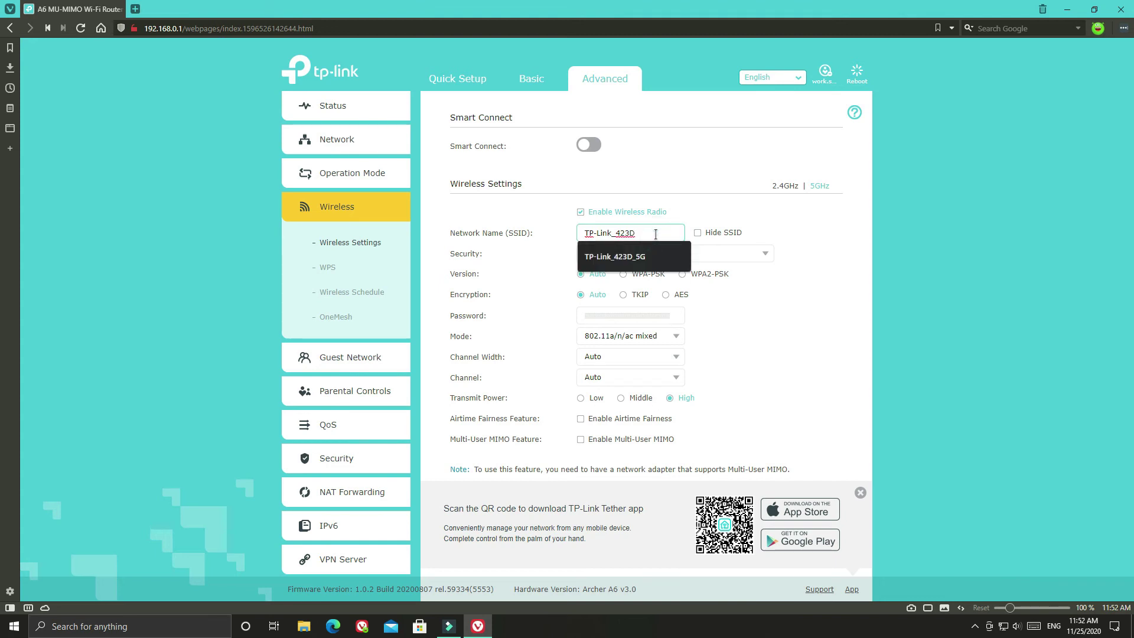
pyautogui.click(647, 258)
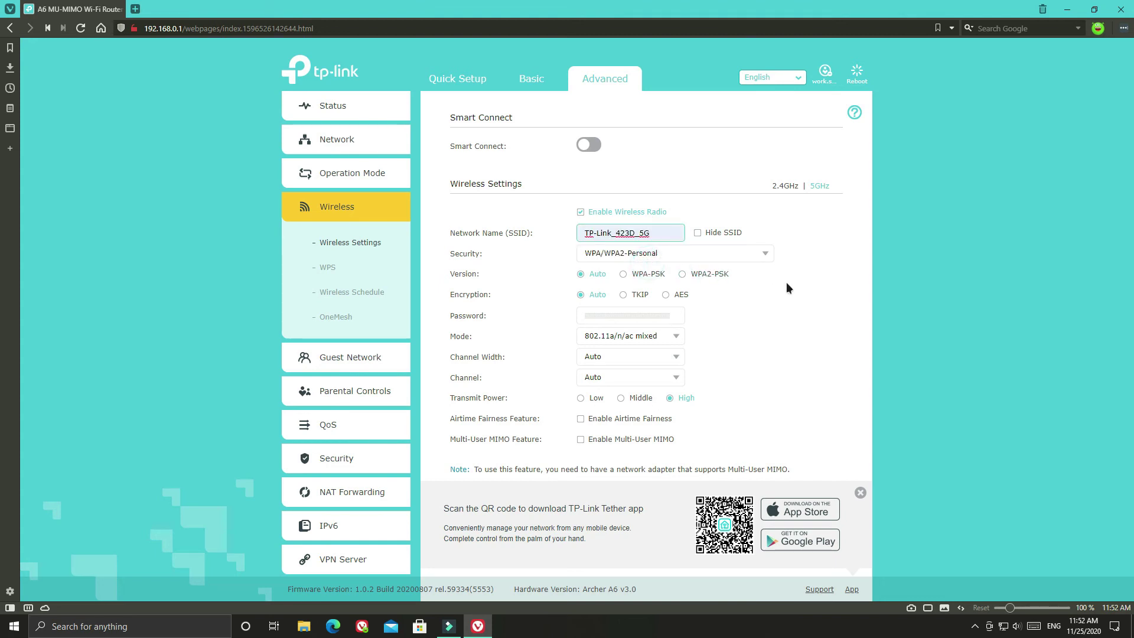
pyautogui.click(792, 288)
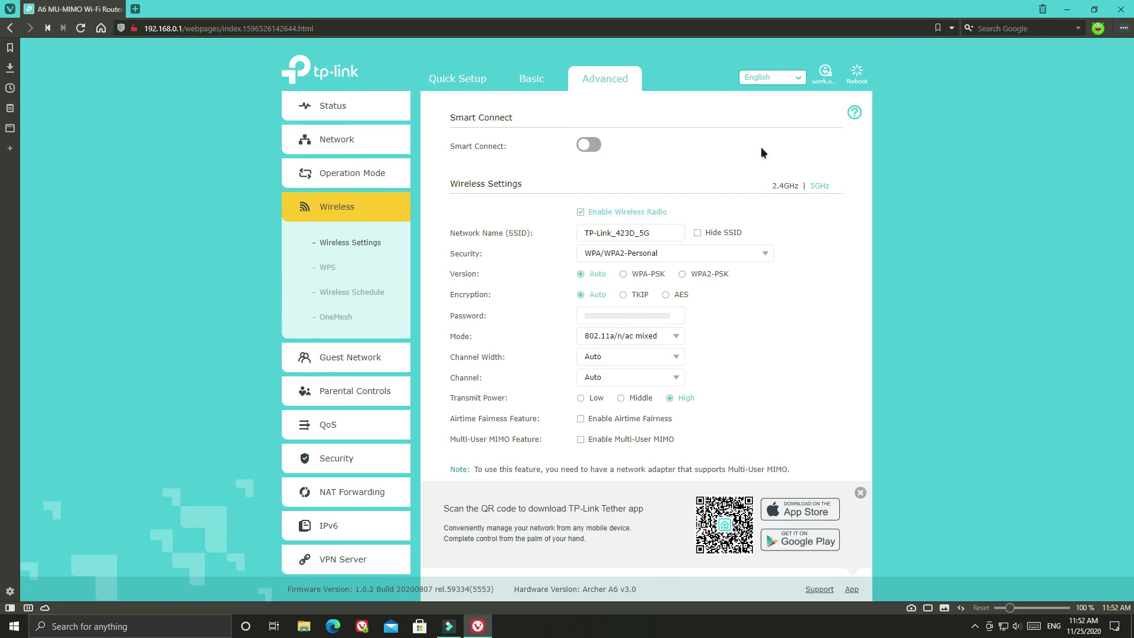
# Re-enter TP-Link_423D_5G for the 5GHz band and save; it reverts to TP-Link_423D.
pyautogui.click(784, 185)
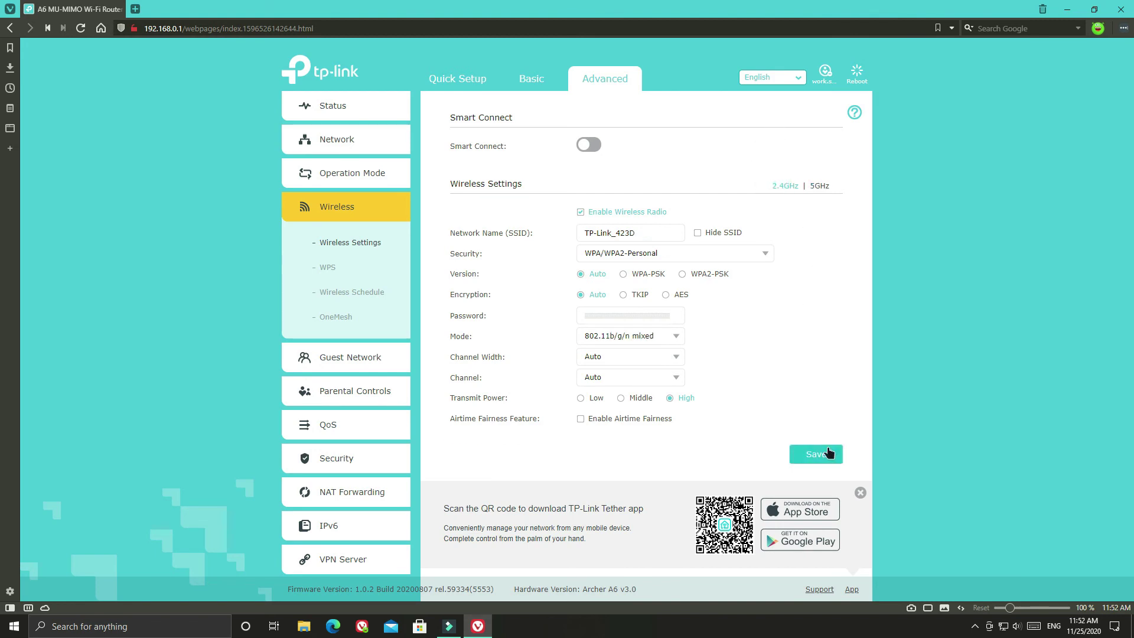
pyautogui.click(820, 186)
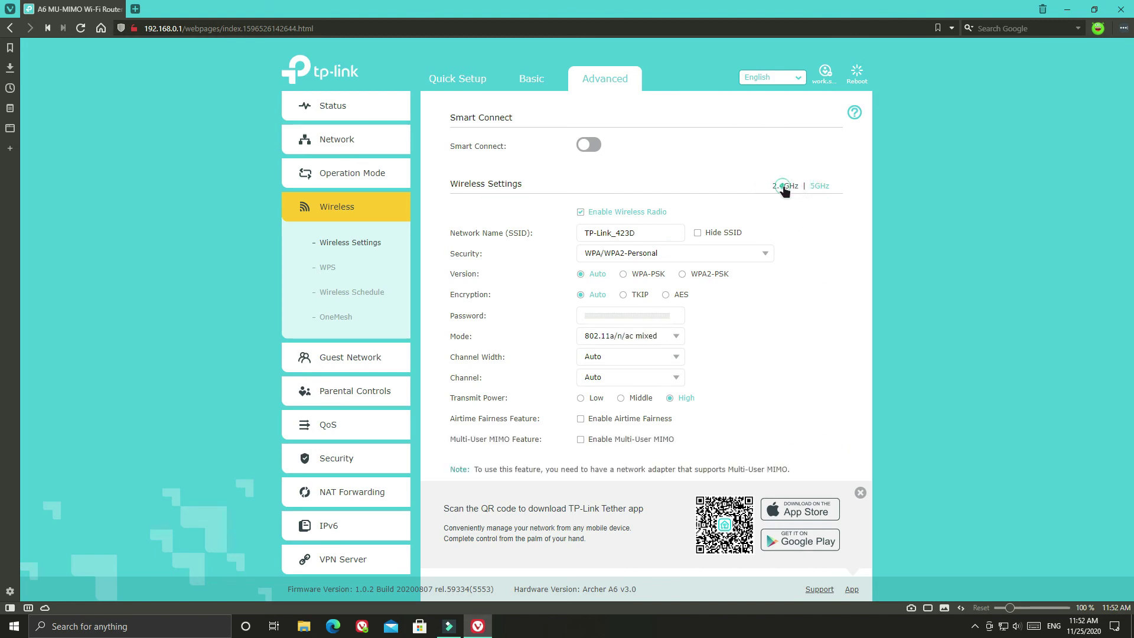
pyautogui.click(659, 232)
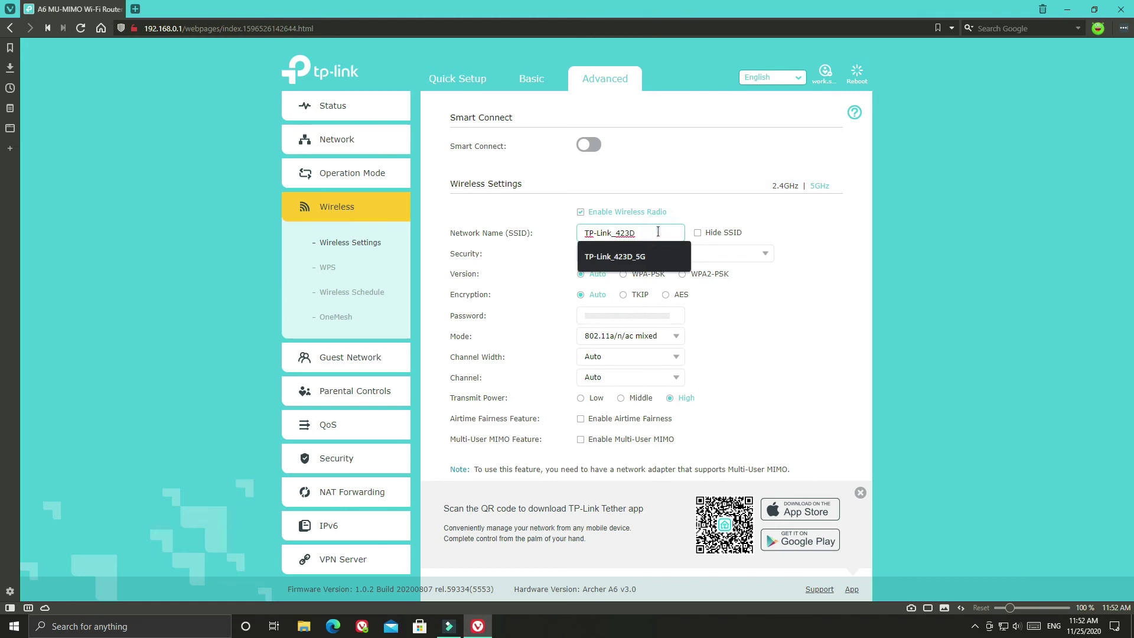
pyautogui.write('_5G')
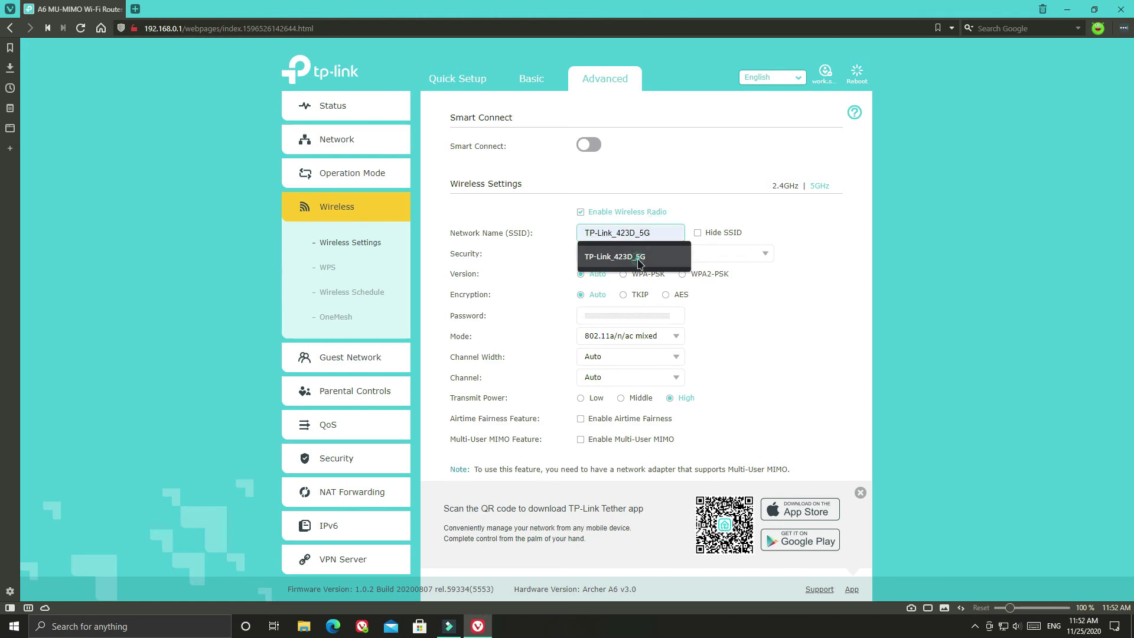
pyautogui.click(615, 257)
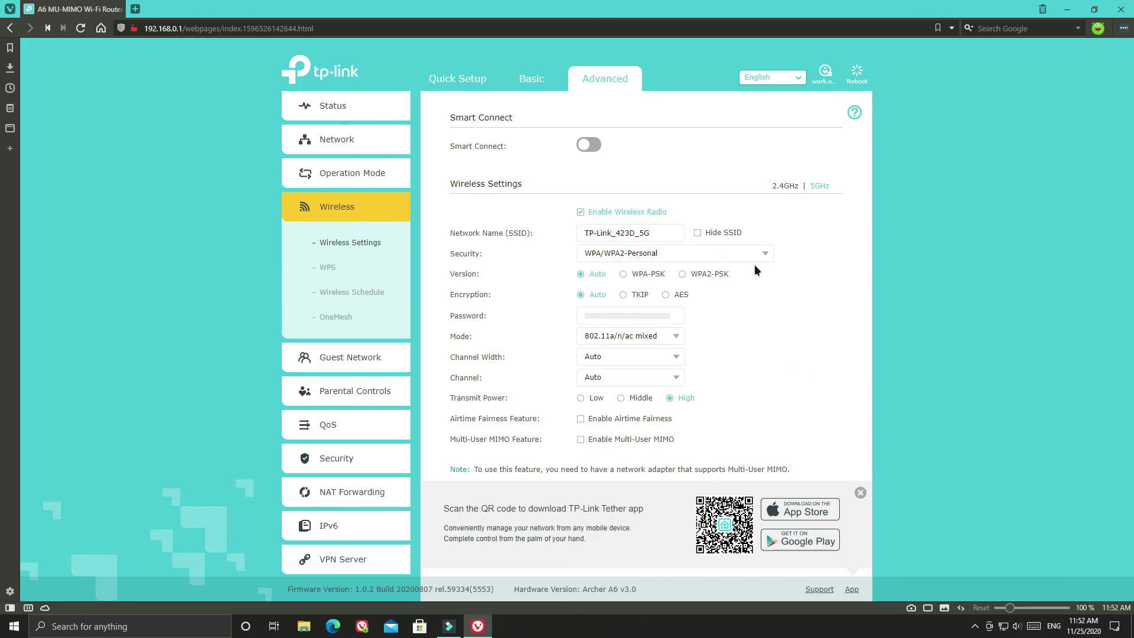
pyautogui.click(785, 186)
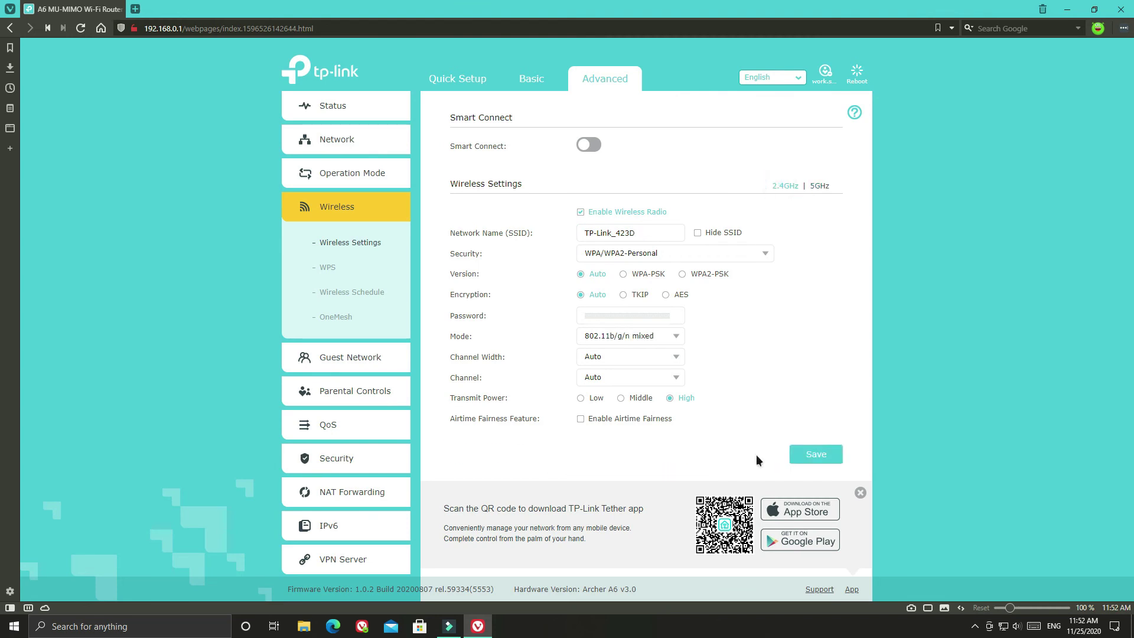
pyautogui.click(814, 454)
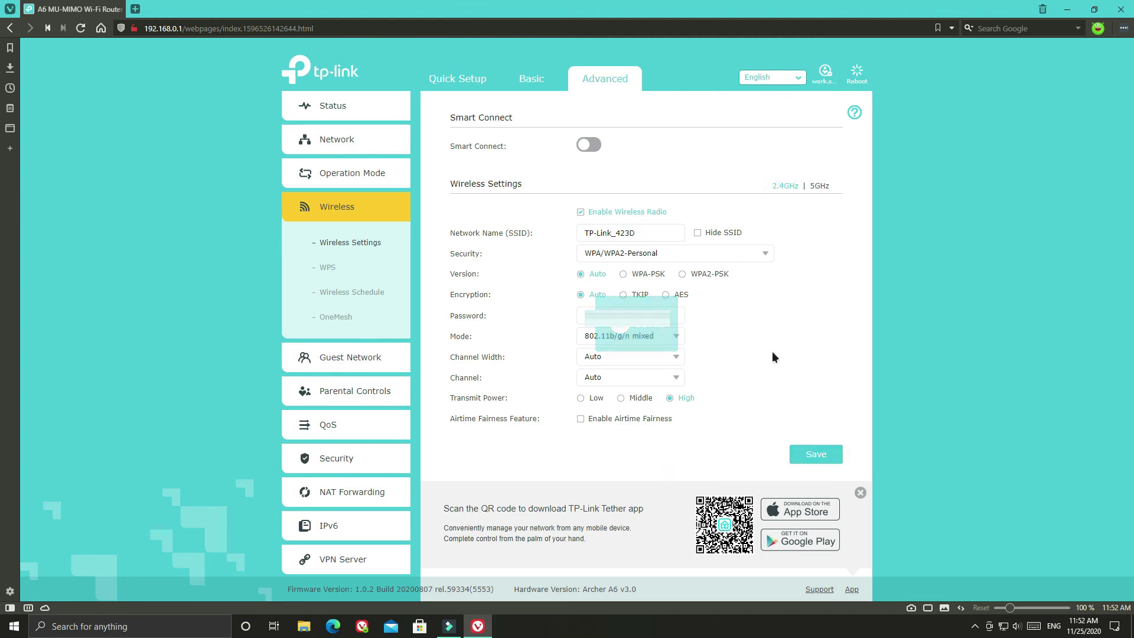
pyautogui.click(813, 177)
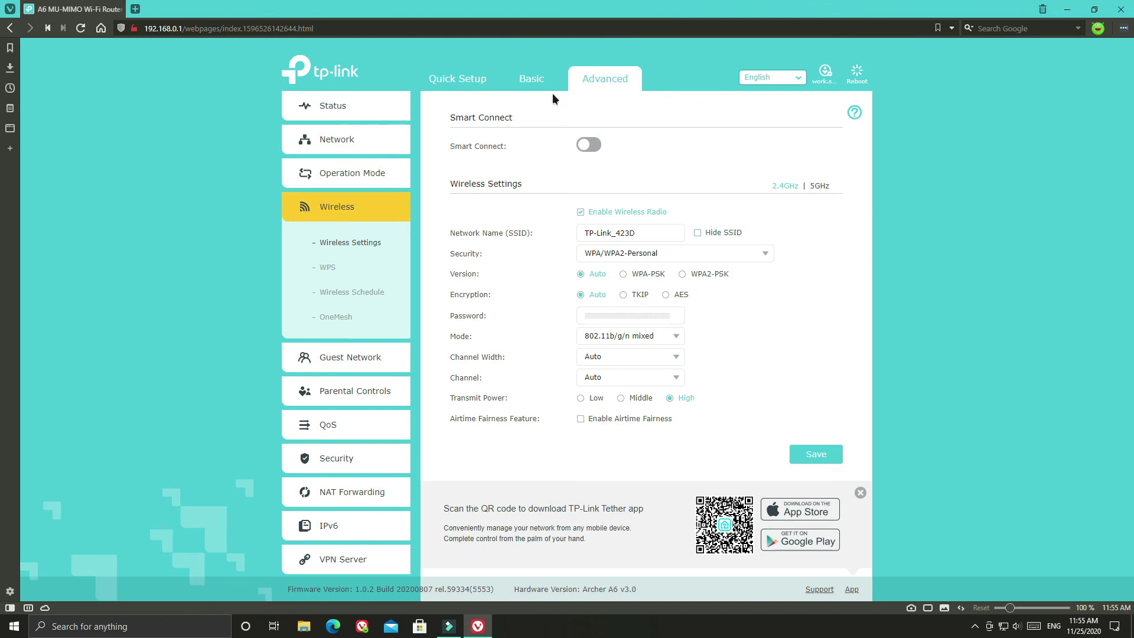
# In Basic > Wireless, change the 5GHz SSID to TP-Link_423D_5G and save.
pyautogui.click(532, 78)
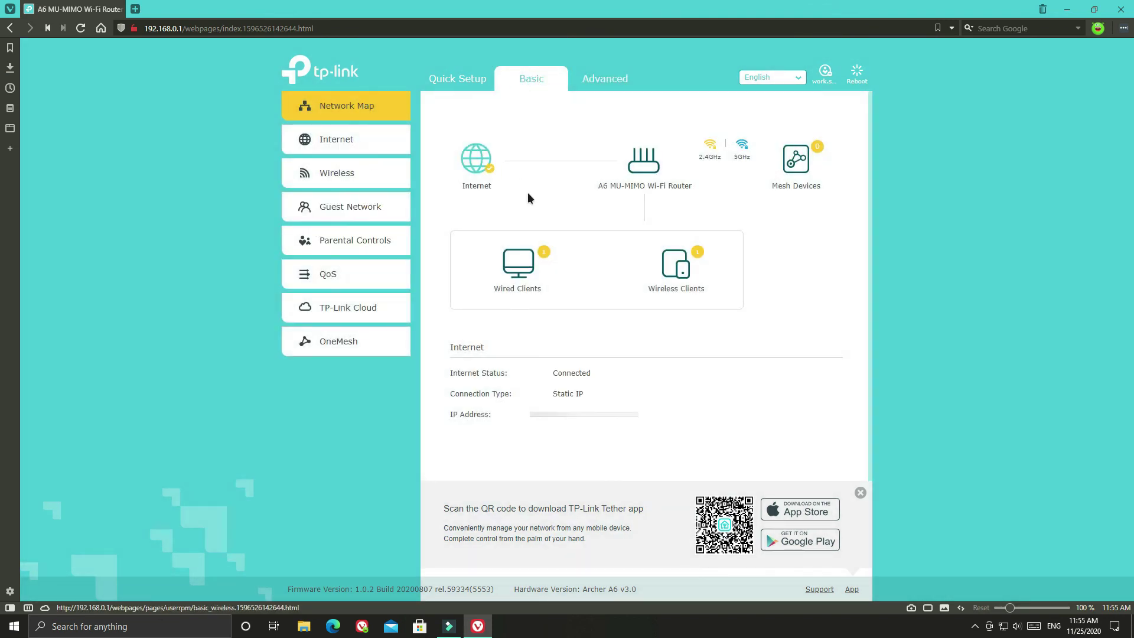
pyautogui.click(335, 188)
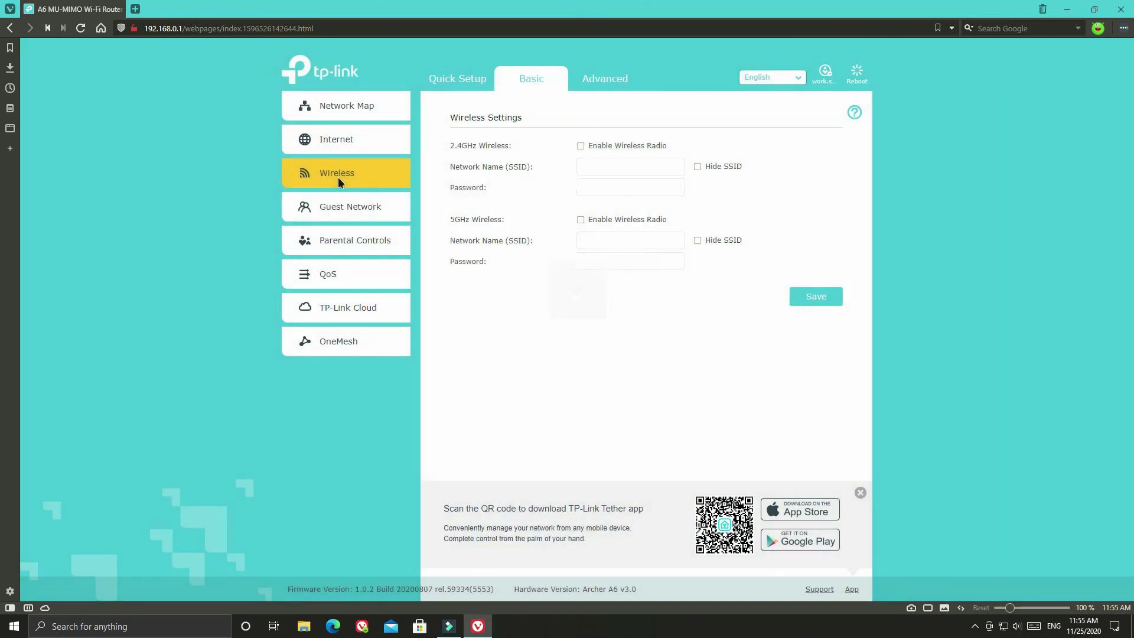
pyautogui.click(657, 236)
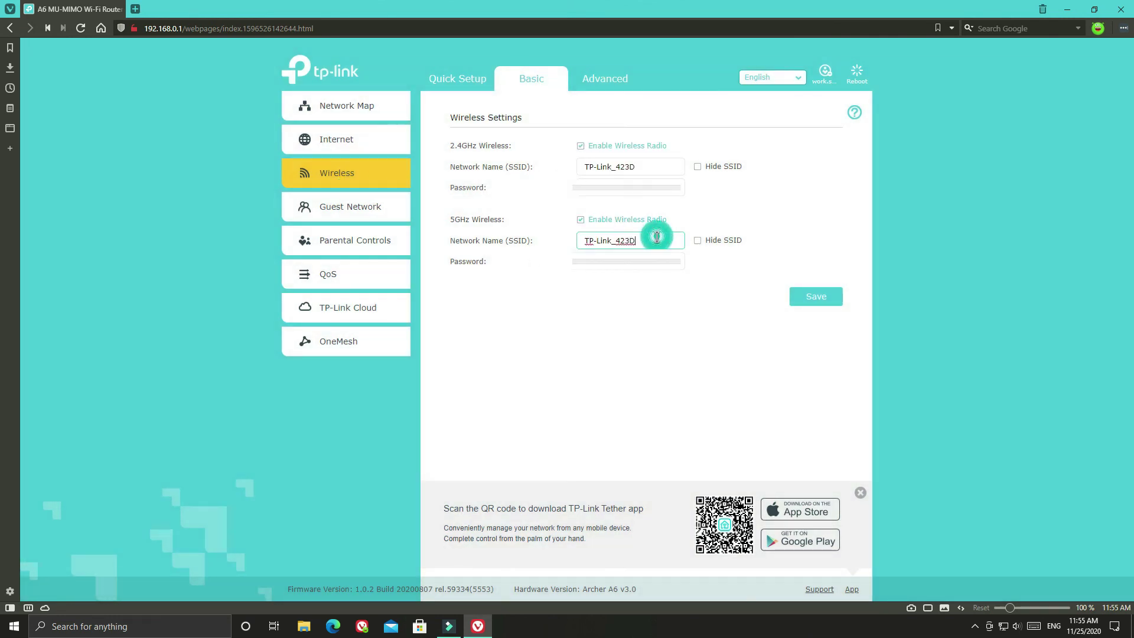
pyautogui.write('_5G')
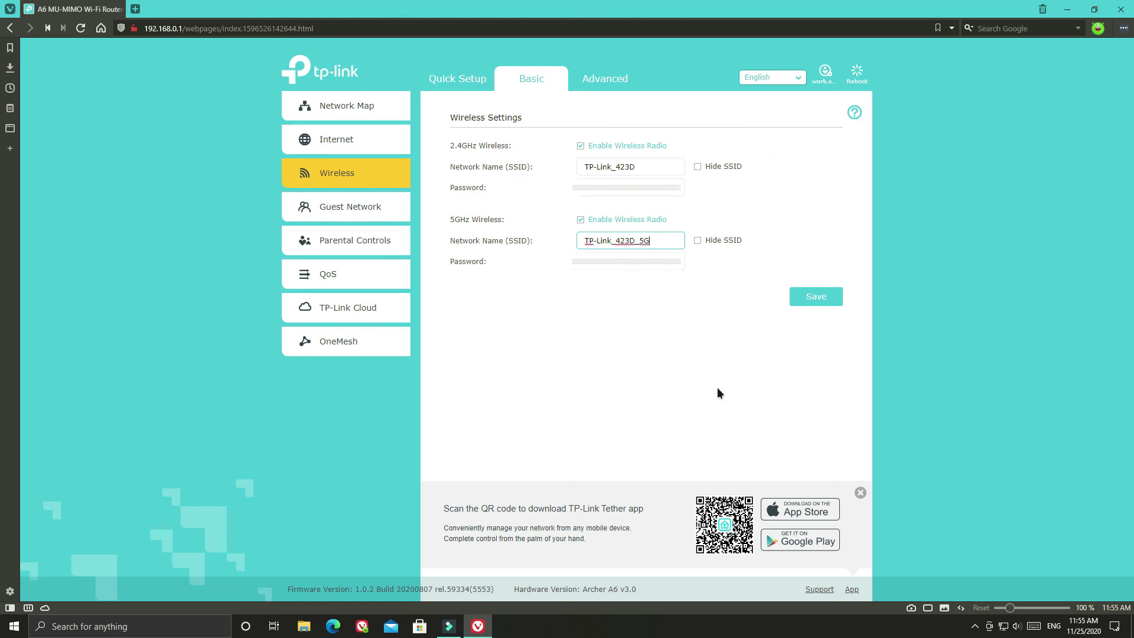
pyautogui.click(815, 298)
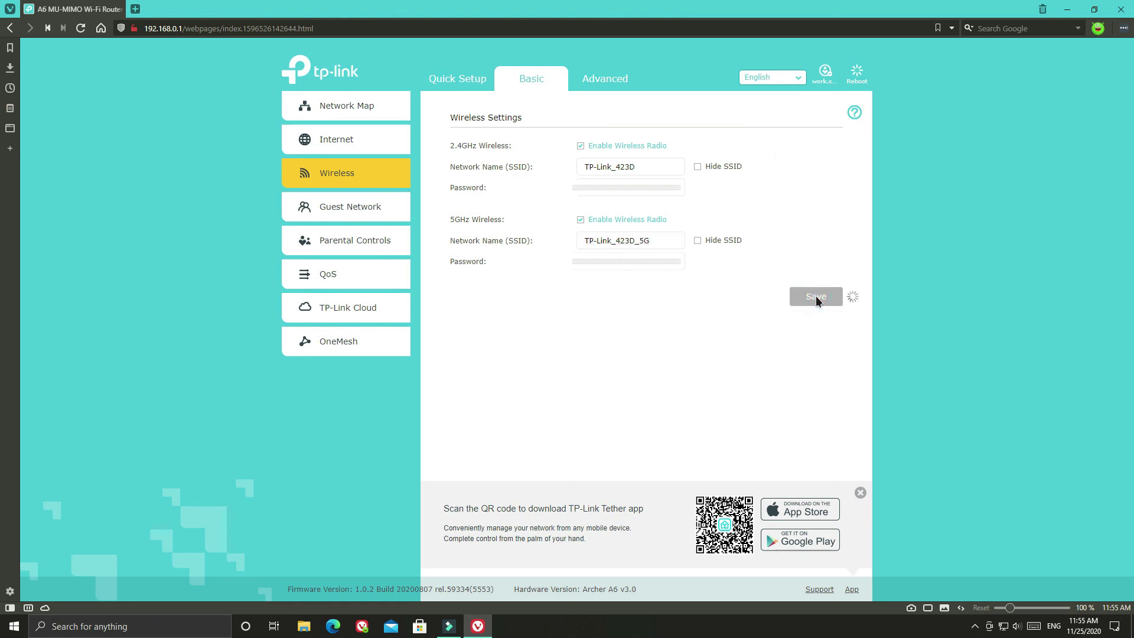